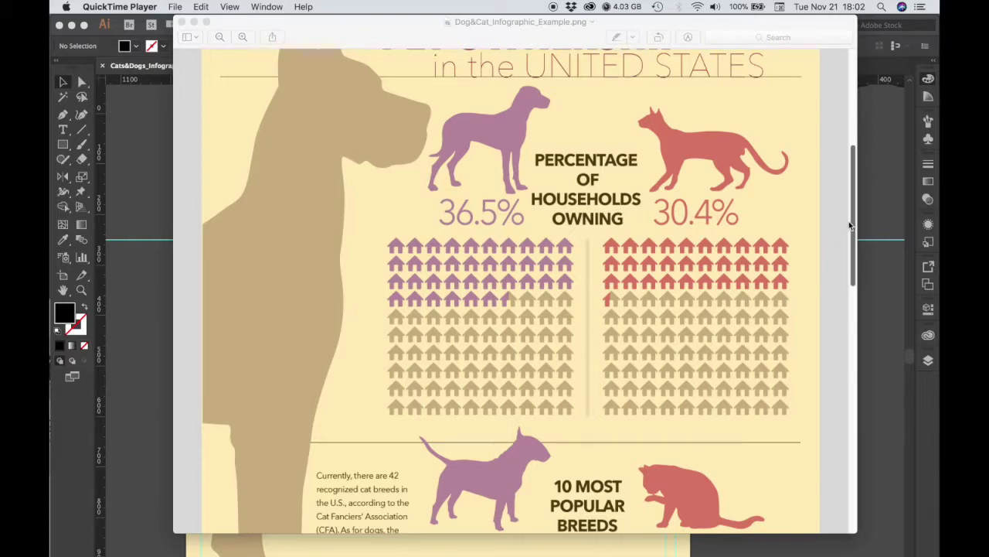
- Scroll the Preview infographic down to the 10 Most Popular Breeds bar charts
{"action": "left_click_drag", "start_coordinate": [849, 221], "coordinate": [851, 316]}
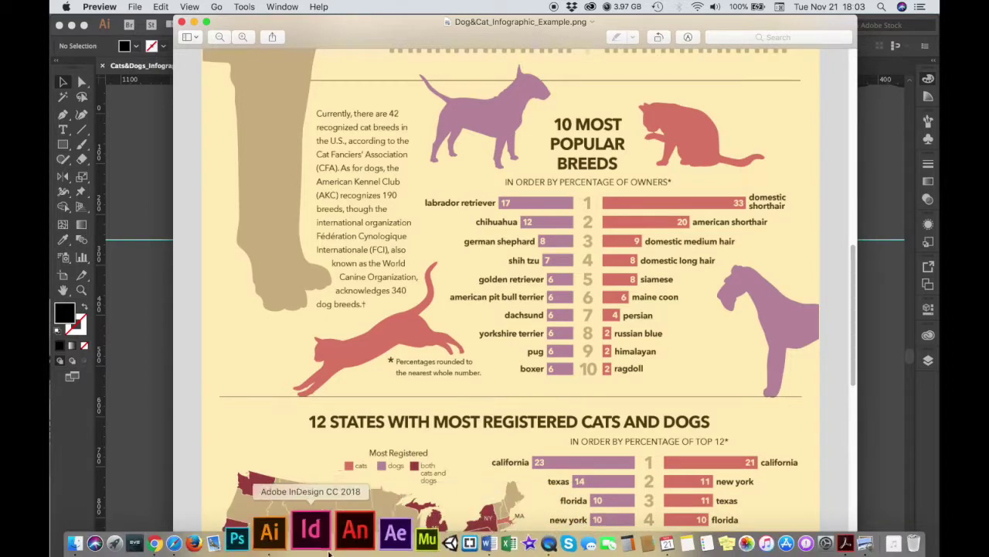
{"action": "mouse_move", "coordinate": [438, 543]}
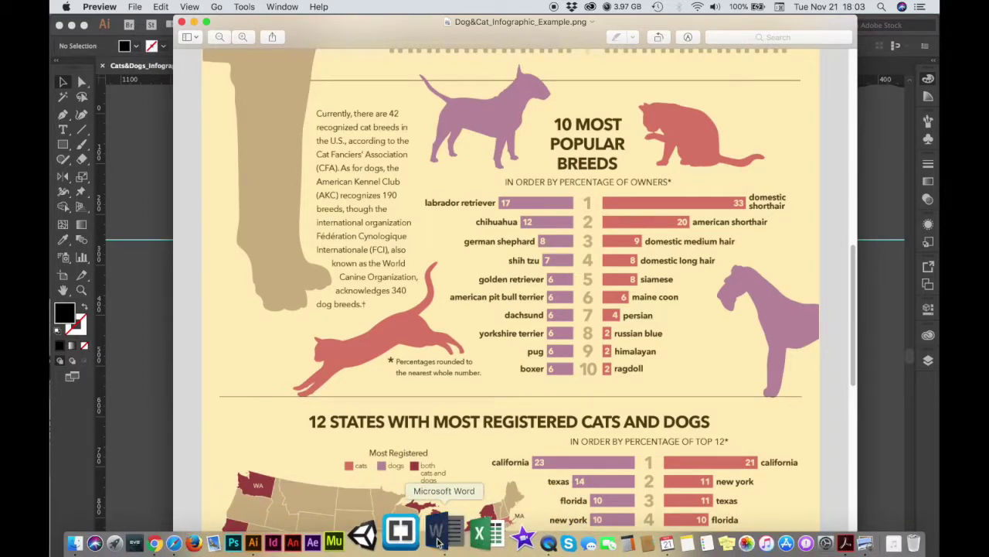
{"action": "left_click", "coordinate": [447, 534]}
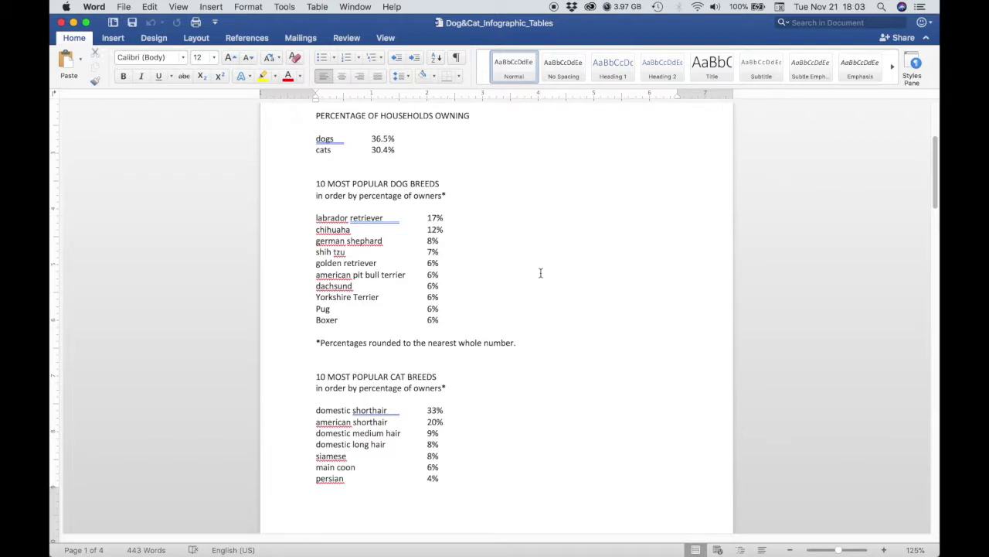
- Scroll through the dog and cat breed percentage tables in the Word document
{"action": "scroll", "coordinate": [546, 263], "scroll_direction": "down", "scroll_amount": 2}
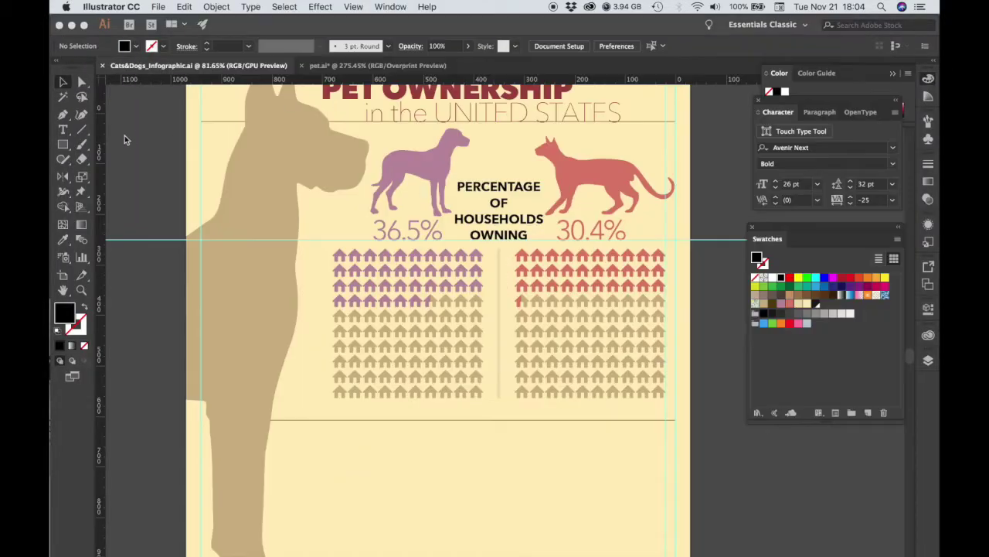
- Place a column graph below the house icon arrays, bringing up the 300 × 300 px size prompt
{"action": "scroll", "coordinate": [657, 369], "scroll_direction": "down", "scroll_amount": 3}
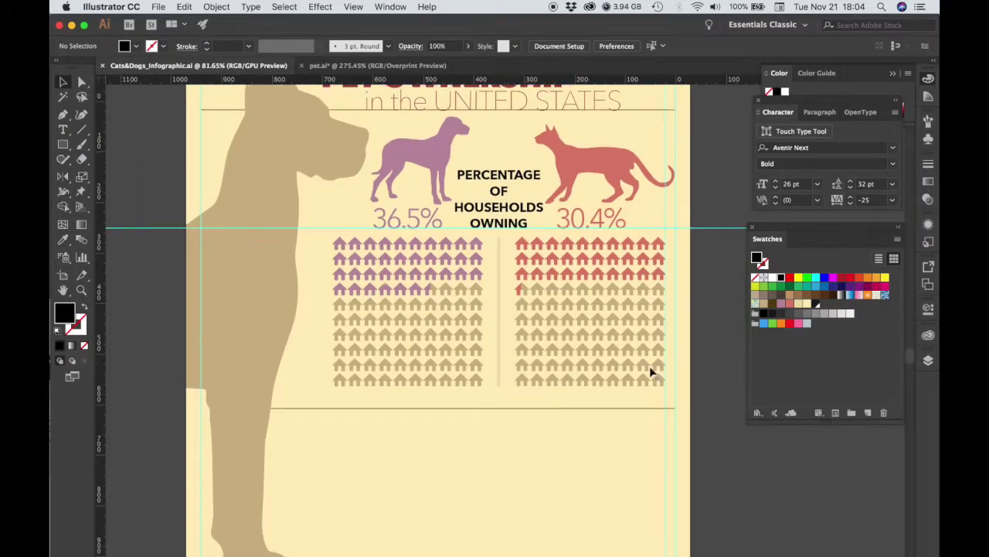
{"action": "scroll", "coordinate": [650, 372], "scroll_direction": "down", "scroll_amount": 1}
{"action": "scroll", "coordinate": [650, 372], "scroll_direction": "down", "scroll_amount": 5}
{"action": "scroll", "coordinate": [587, 325], "scroll_direction": "up", "scroll_amount": 1}
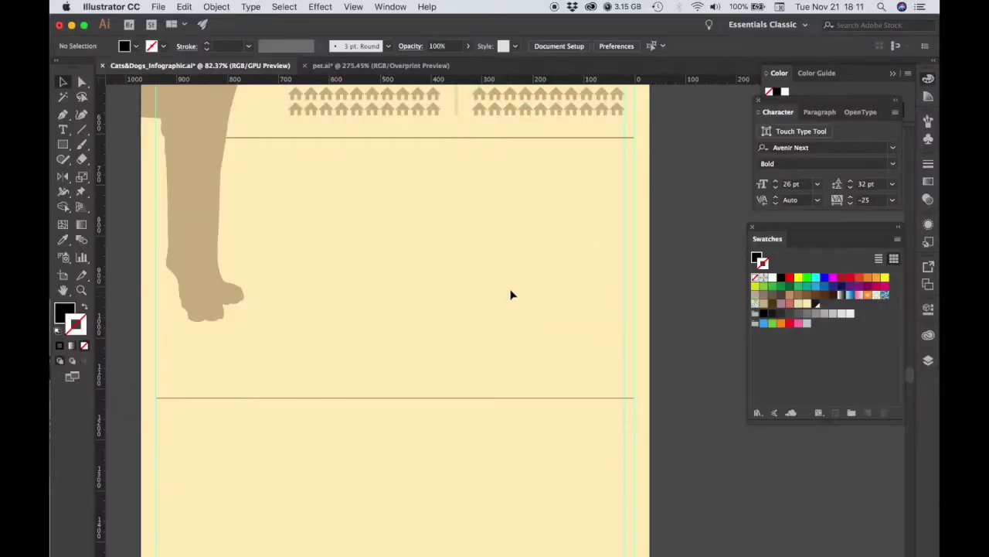
{"action": "left_click", "coordinate": [81, 256]}
{"action": "left_click", "coordinate": [398, 224]}
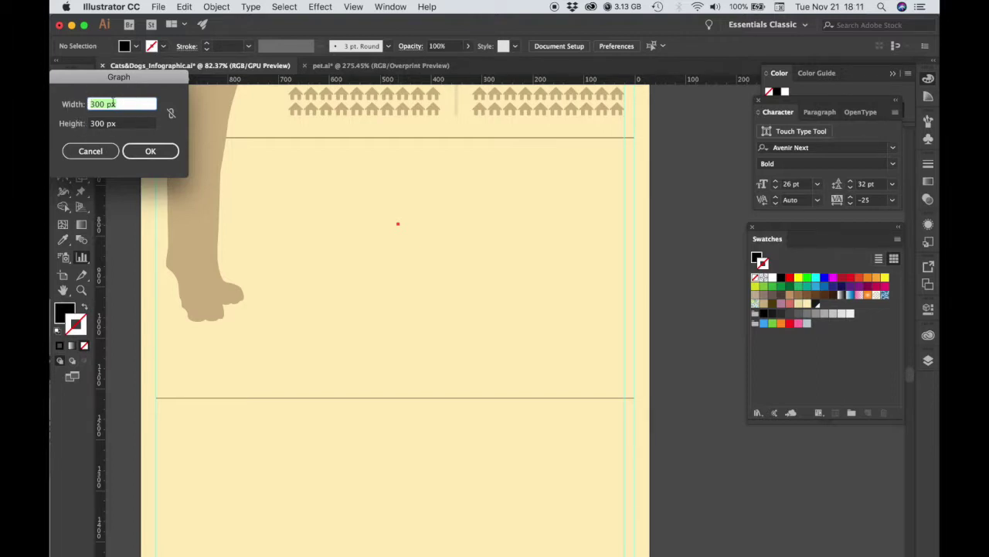
- Accept the default graph size and enter the first five cat values: 33, 20, 9, 8, 8
{"action": "left_click", "coordinate": [142, 157]}
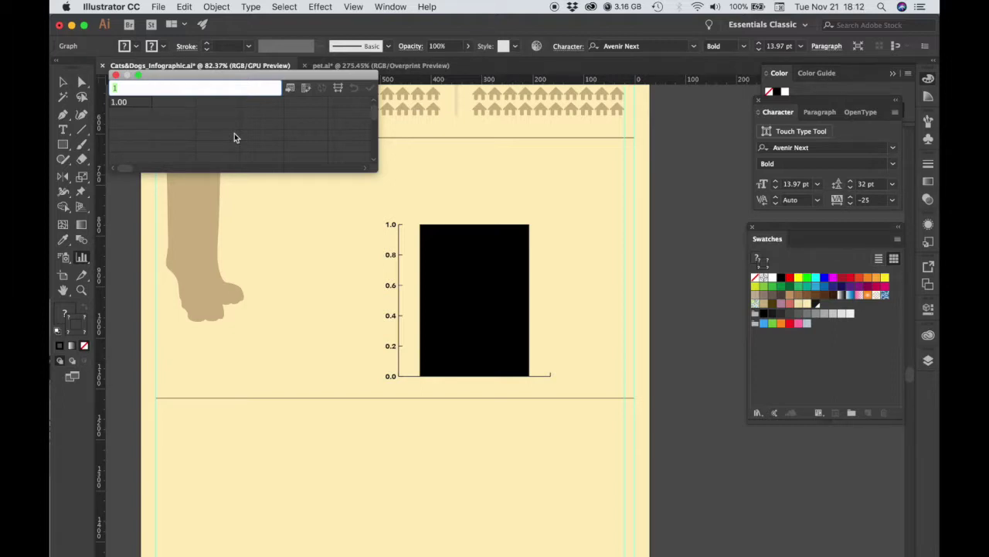
{"action": "type", "text": "33"}
{"action": "key", "text": "Return"}
{"action": "type", "text": "2"}
{"action": "type", "text": "0"}
{"action": "key", "text": "Return"}
{"action": "type", "text": "9"}
{"action": "key", "text": "Return"}
{"action": "type", "text": "8"}
{"action": "key", "text": "Return"}
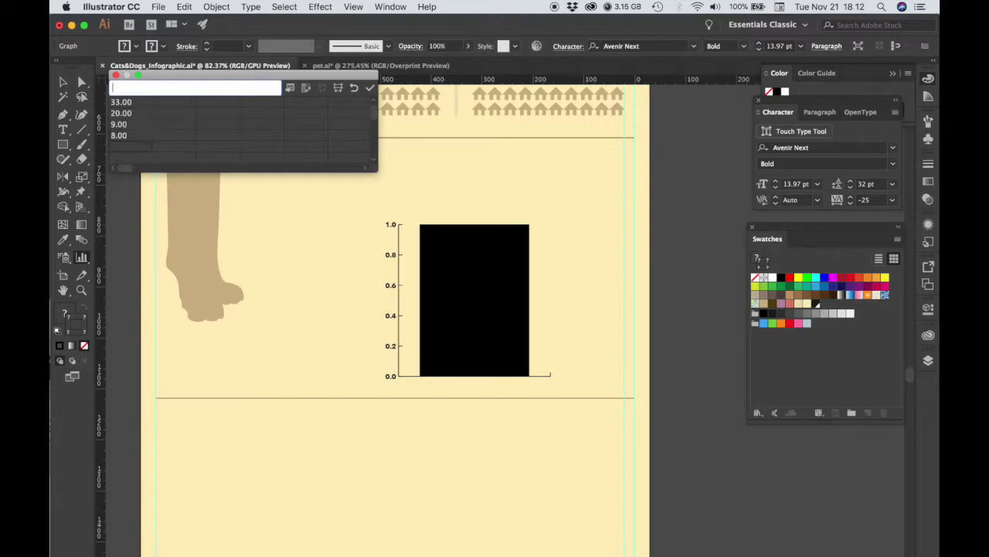
{"action": "type", "text": "8"}
{"action": "key", "text": "Return"}
- Enter the remaining values 6, 4, 2, 2, 2 and apply the data to the graph
{"action": "type", "text": "6"}
{"action": "key", "text": "Return"}
{"action": "type", "text": "4"}
{"action": "key", "text": "Return"}
{"action": "type", "text": "2"}
{"action": "key", "text": "Return"}
{"action": "type", "text": "2"}
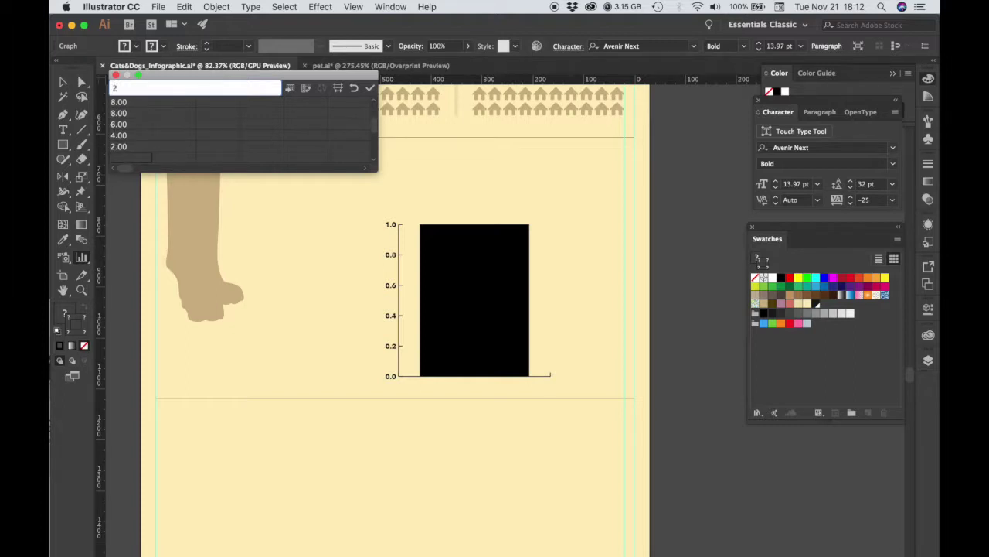
{"action": "key", "text": "Return"}
{"action": "type", "text": "2"}
{"action": "key", "text": "Return"}
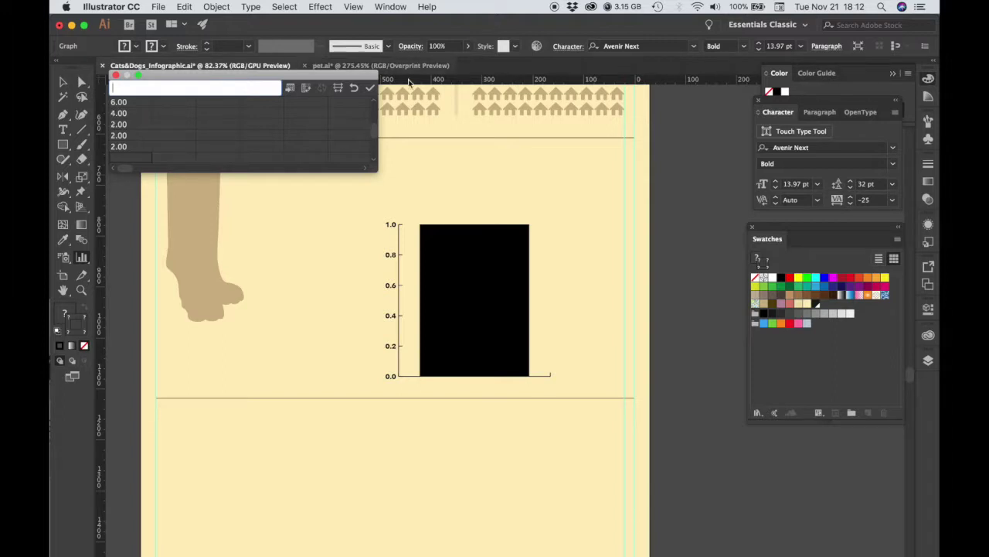
{"action": "left_click", "coordinate": [371, 89]}
- Close the data sheet and move the column graph up and left on the artboard
{"action": "left_click", "coordinate": [116, 75]}
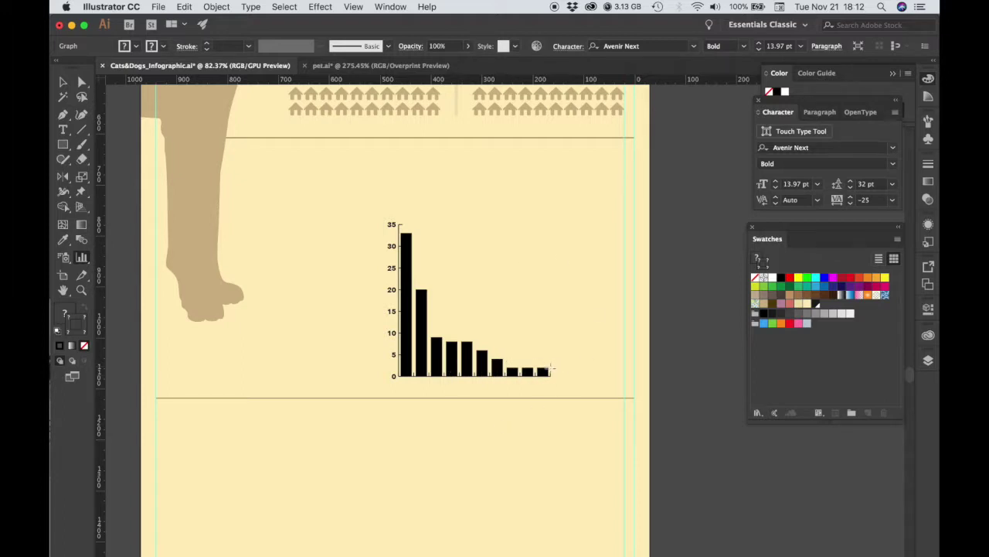
{"action": "left_click", "coordinate": [64, 82]}
{"action": "left_click_drag", "start_coordinate": [453, 345], "coordinate": [394, 288]}
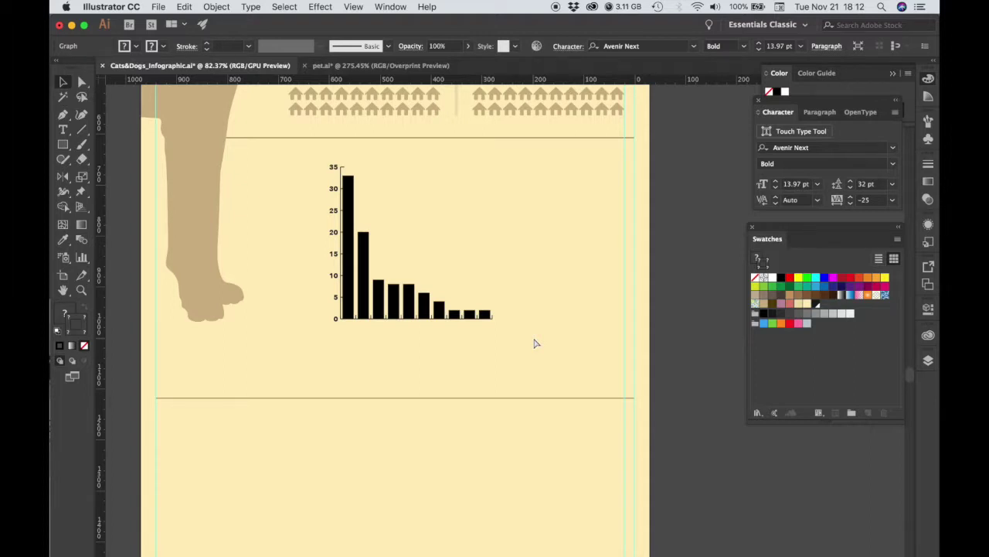
- Ungroup the graph into plain artwork, confirming the warning
{"action": "key", "text": "super+shift+g"}
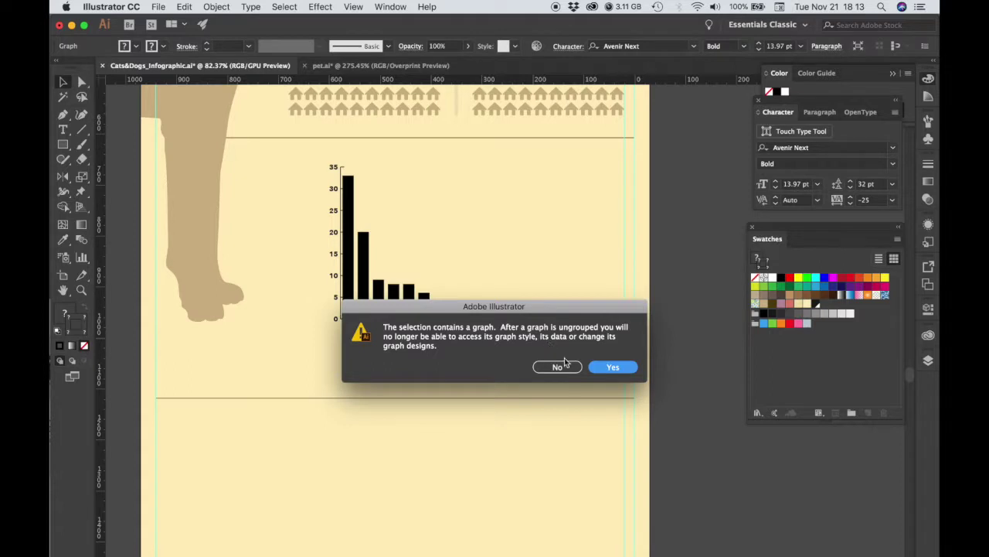
{"action": "left_click", "coordinate": [617, 369]}
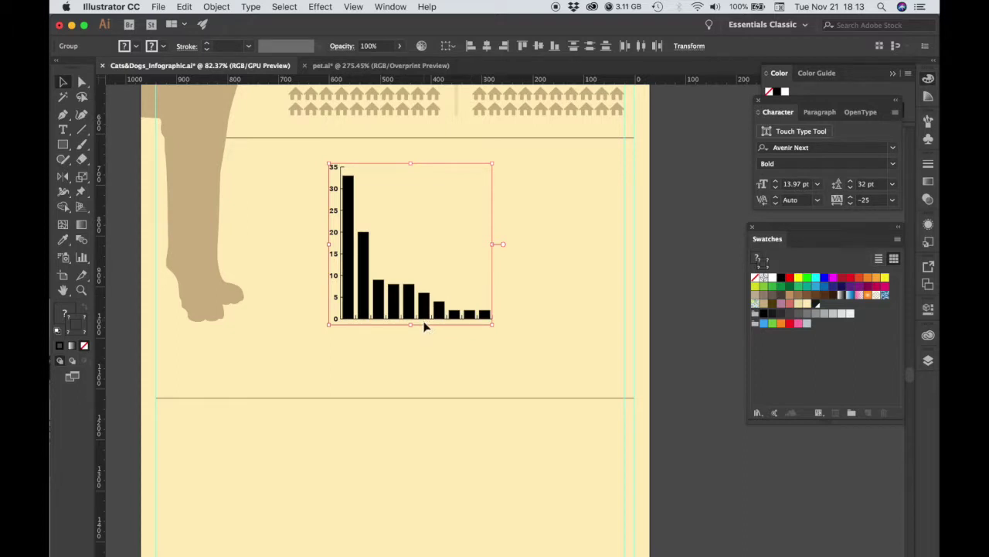
{"action": "left_click", "coordinate": [521, 316]}
- Pull the bars off the axes, delete the axes and labels, and move the bars back
{"action": "left_click_drag", "start_coordinate": [356, 279], "coordinate": [495, 263]}
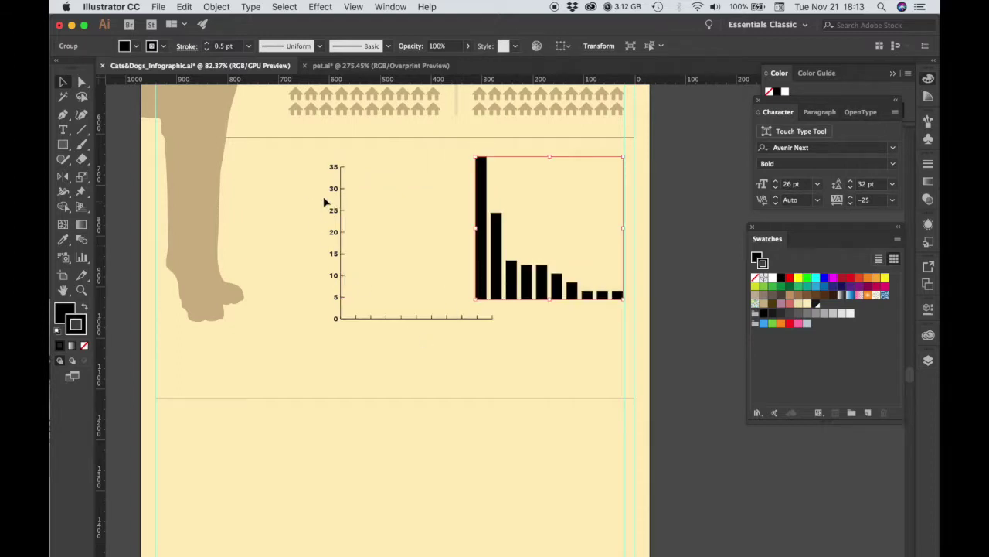
{"action": "left_click_drag", "start_coordinate": [307, 159], "coordinate": [432, 354]}
{"action": "key", "text": "Delete"}
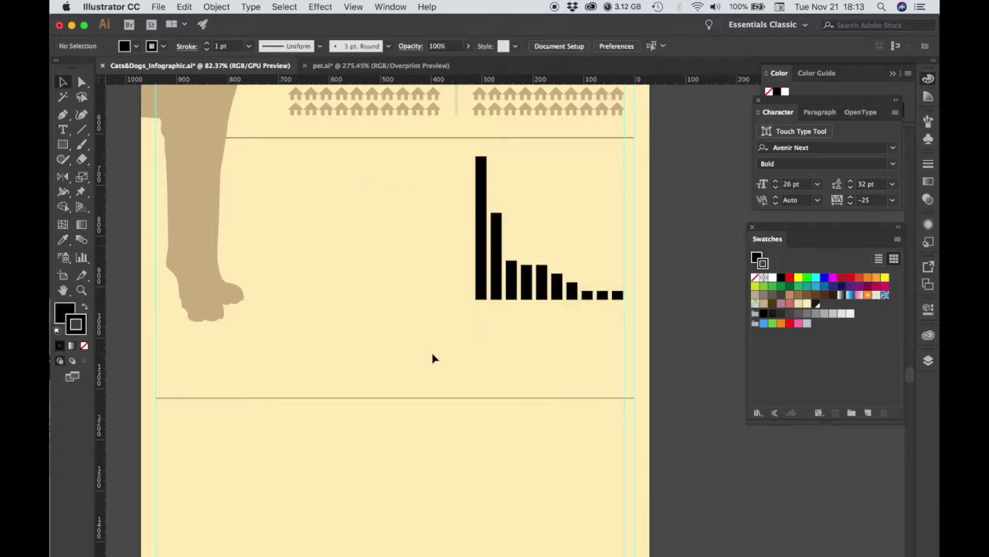
{"action": "left_click_drag", "start_coordinate": [506, 285], "coordinate": [388, 287]}
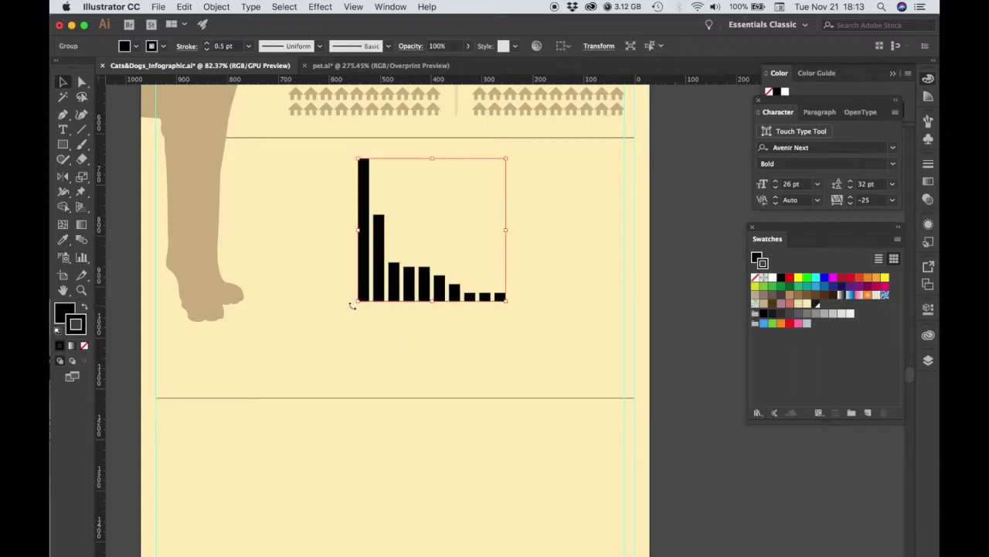
- Rotate the bars 90° into horizontal bars with the longest on top
{"action": "left_click_drag", "start_coordinate": [352, 305], "coordinate": [342, 207]}
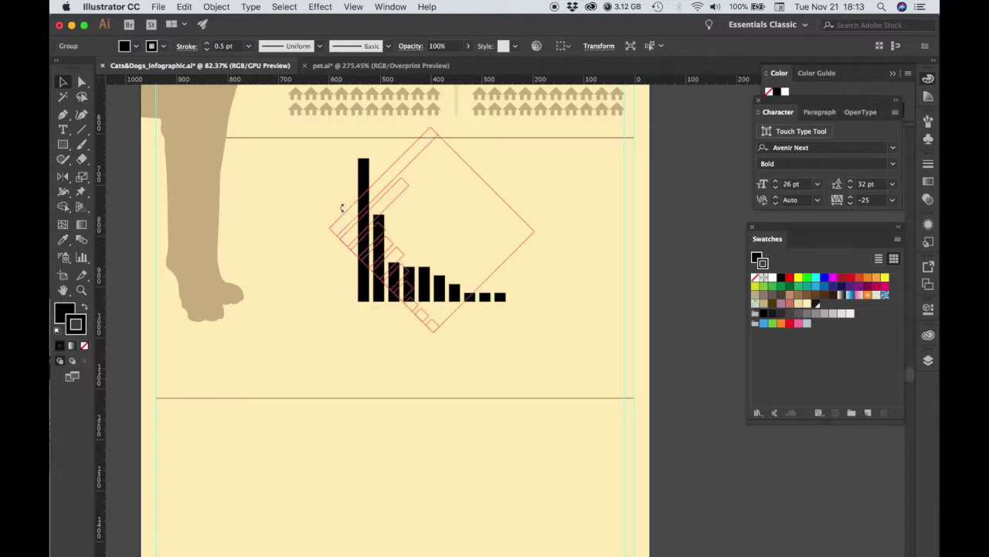
{"action": "mouse_move", "coordinate": [341, 207]}
{"action": "left_mouse_down"}
{"action": "mouse_move", "coordinate": [355, 152]}
{"action": "mouse_move", "coordinate": [422, 202]}
{"action": "left_mouse_up"}
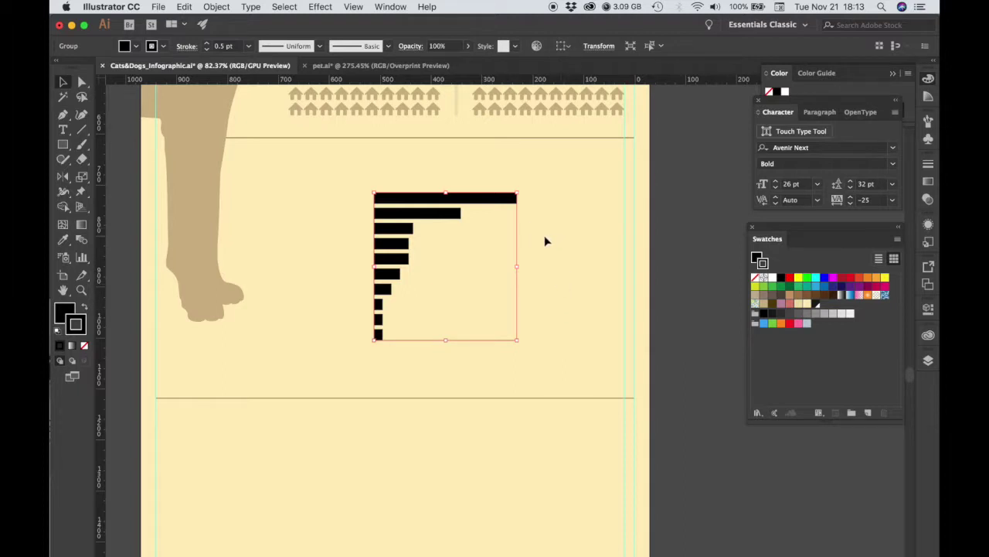
{"action": "left_click", "coordinate": [215, 6]}
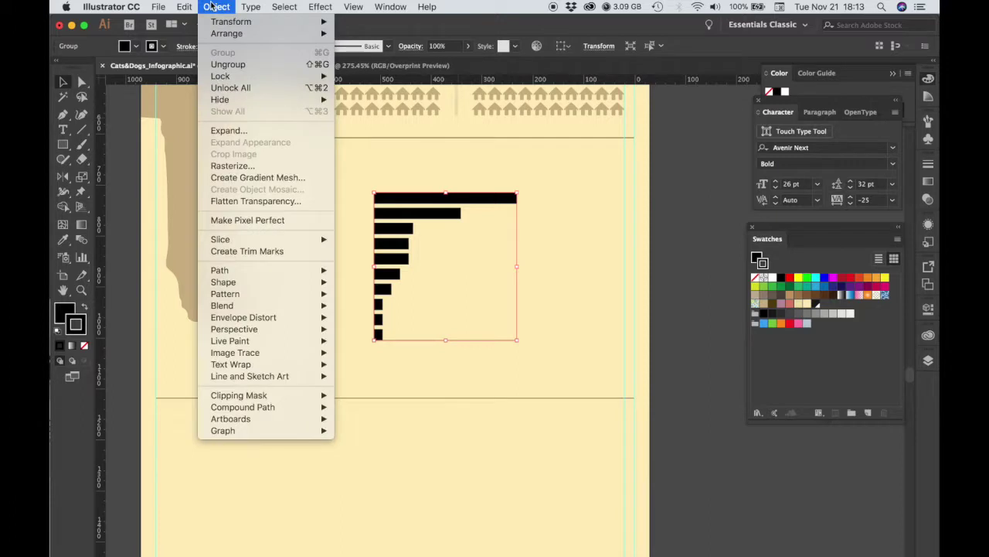
- Ungroup the horizontal bars into separate shapes and confirm the top bar selects on its own
{"action": "left_click", "coordinate": [219, 66]}
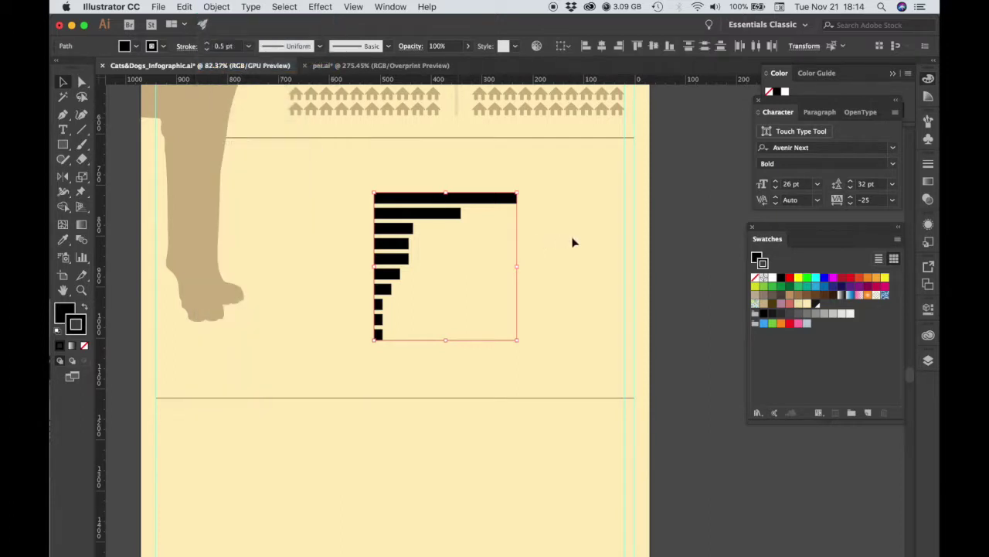
{"action": "left_click", "coordinate": [573, 242]}
{"action": "left_click", "coordinate": [506, 199]}
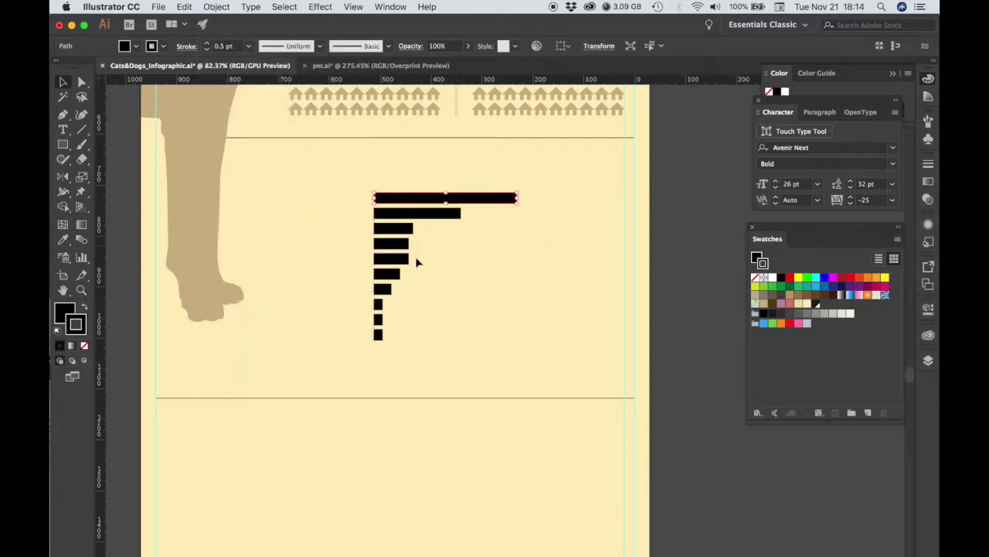
{"action": "left_click", "coordinate": [344, 185]}
{"action": "left_click_drag", "start_coordinate": [354, 181], "coordinate": [549, 348]}
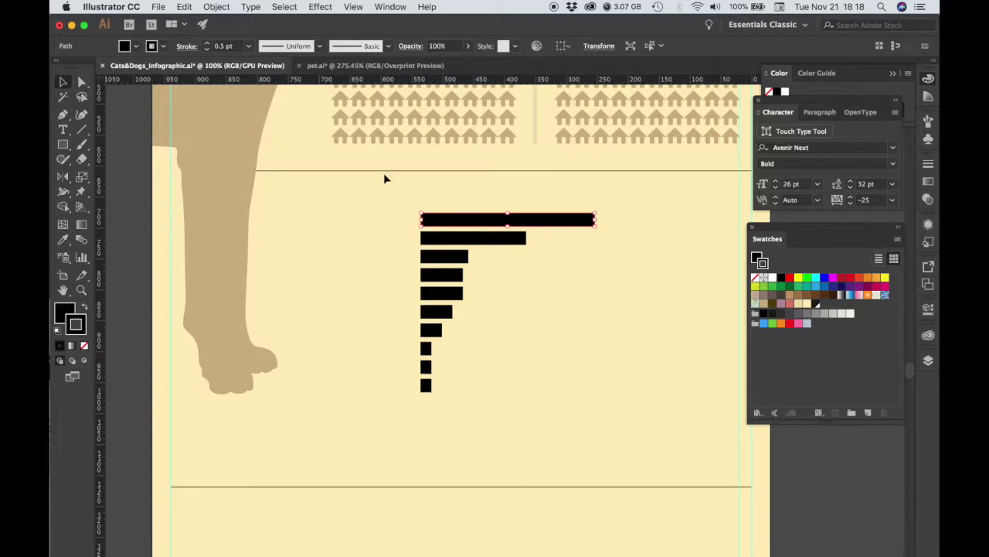
{"action": "left_click", "coordinate": [389, 197]}
- Set the whole bar chart's width to 232 px in the Transform panel
{"action": "key", "text": "super+z"}
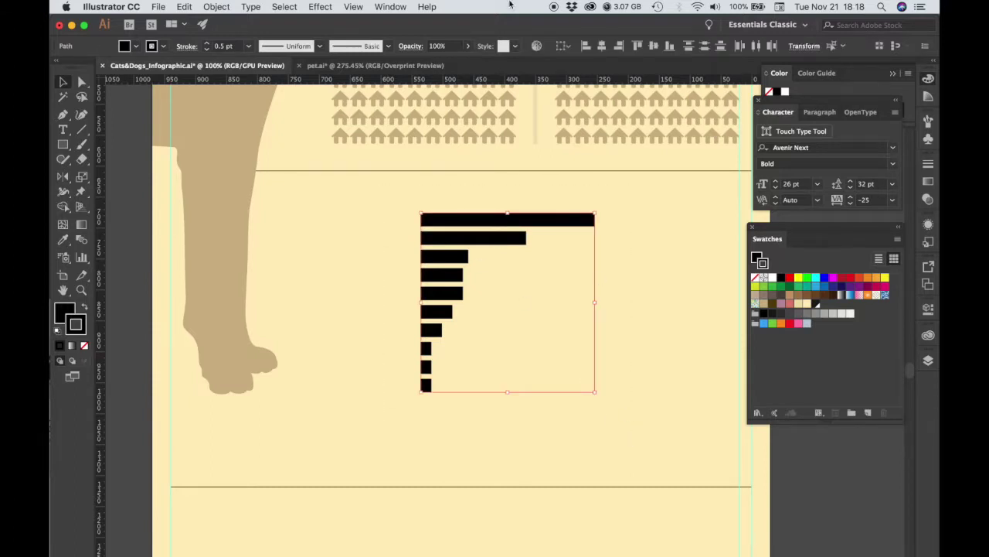
{"action": "left_click", "coordinate": [390, 6]}
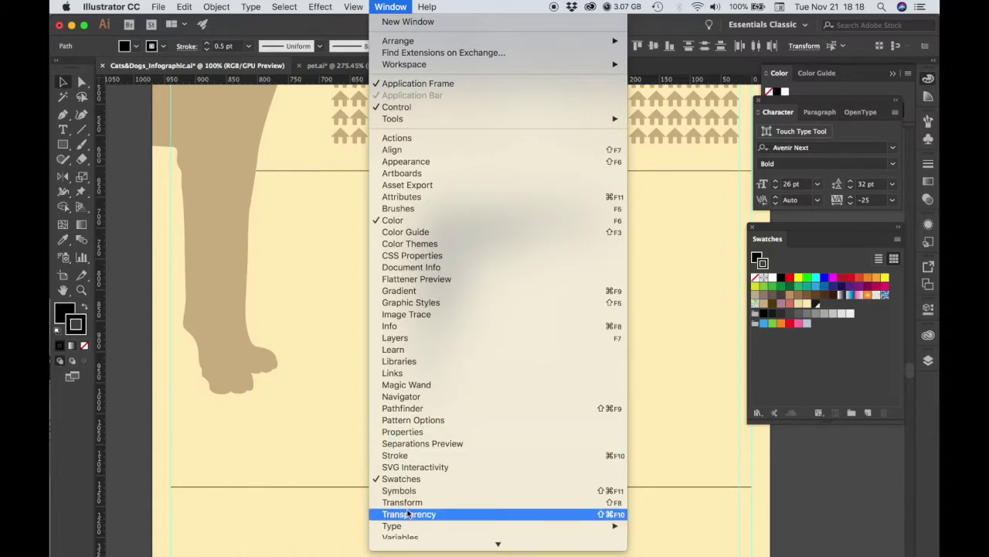
{"action": "left_click", "coordinate": [438, 504]}
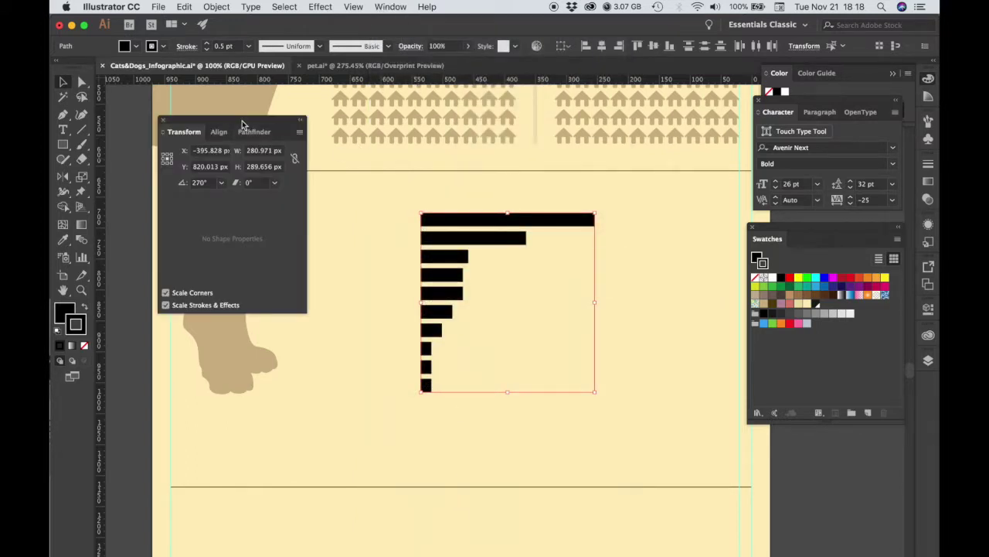
{"action": "left_click_drag", "start_coordinate": [240, 130], "coordinate": [272, 156]}
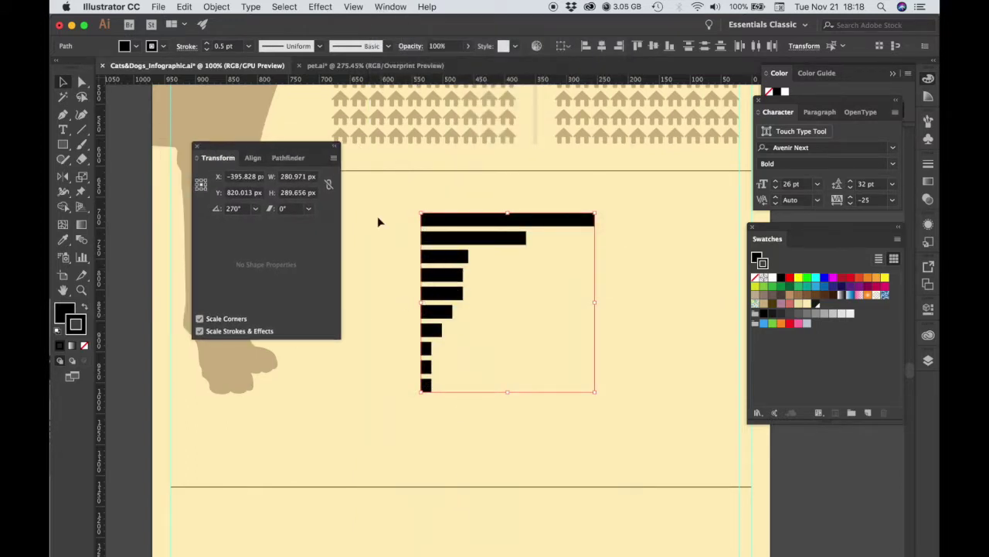
{"action": "left_click", "coordinate": [294, 177]}
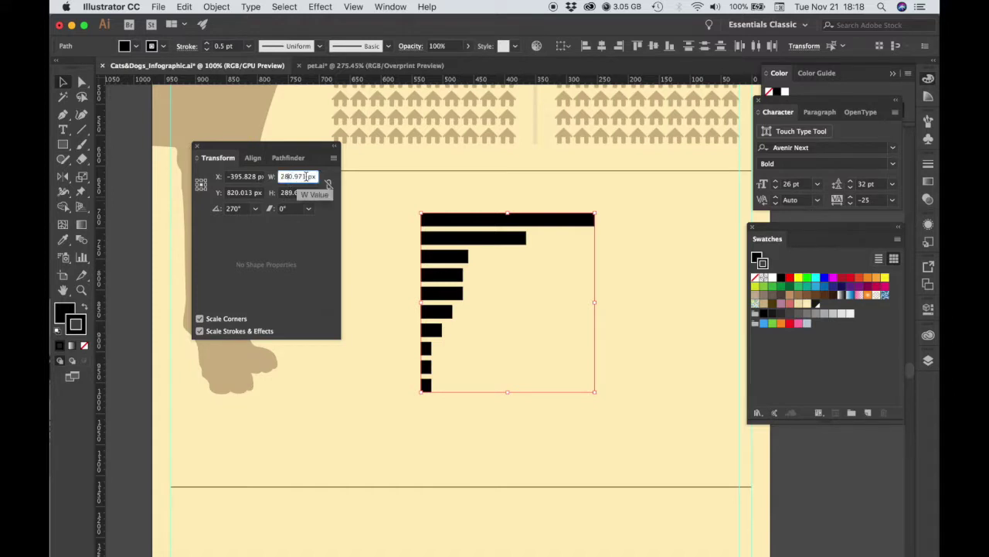
{"action": "type", "text": "232"}
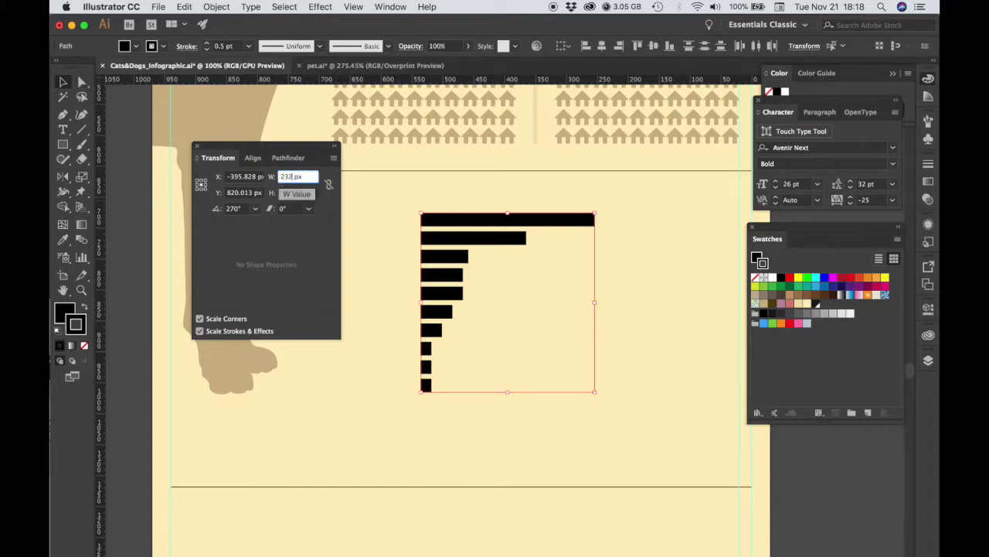
{"action": "key", "text": "Return"}
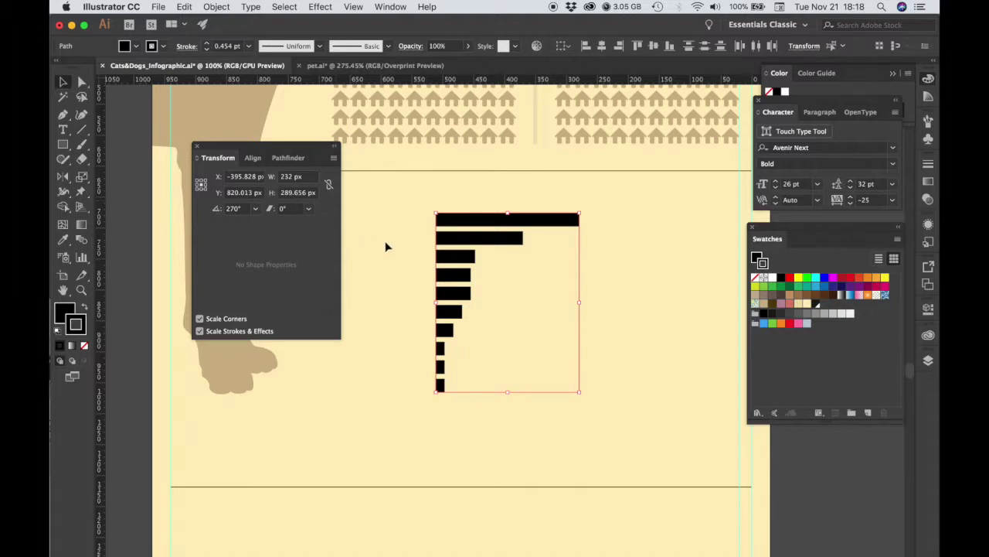
- Set the height of the top five bars to 20 px each
{"action": "left_click", "coordinate": [387, 245]}
{"action": "left_click", "coordinate": [469, 221]}
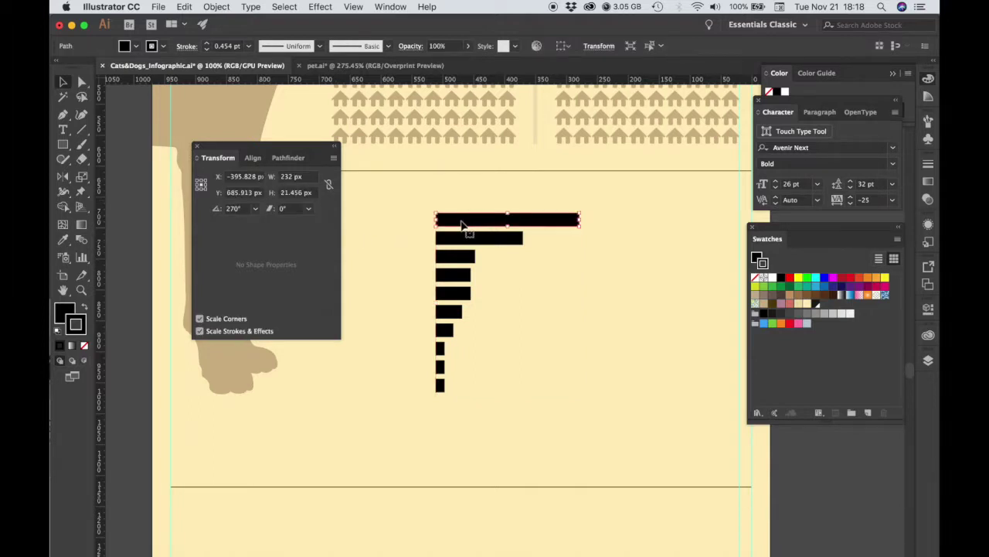
{"action": "double_click", "coordinate": [298, 193]}
{"action": "type", "text": "20"}
{"action": "key", "text": "Tab"}
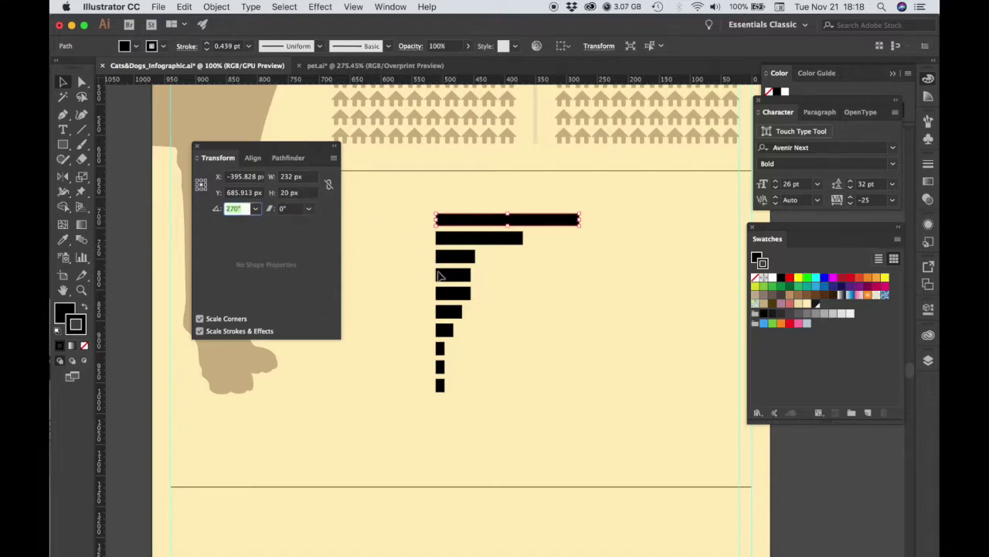
{"action": "left_click", "coordinate": [456, 238]}
{"action": "double_click", "coordinate": [291, 192]}
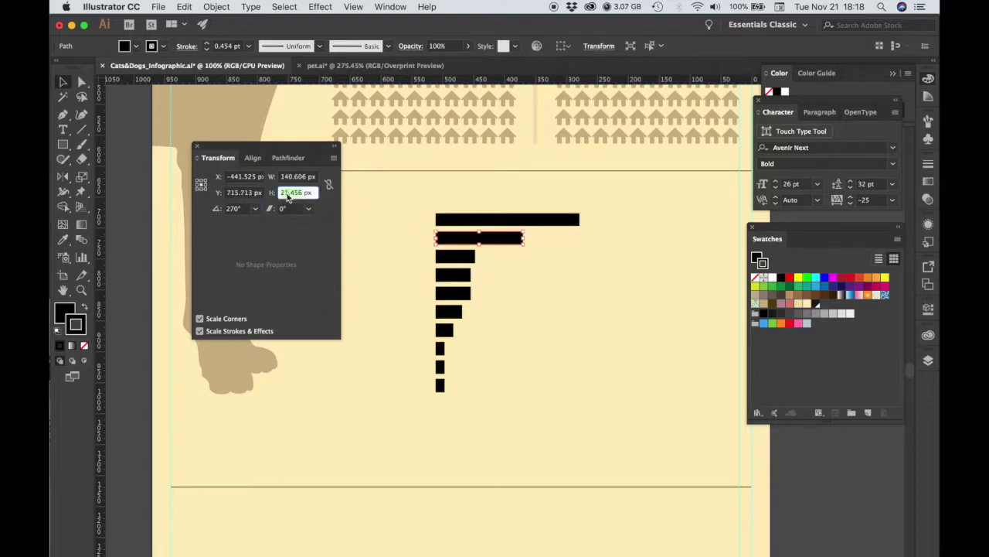
{"action": "type", "text": "20"}
{"action": "key", "text": "Tab"}
{"action": "left_click", "coordinate": [444, 261]}
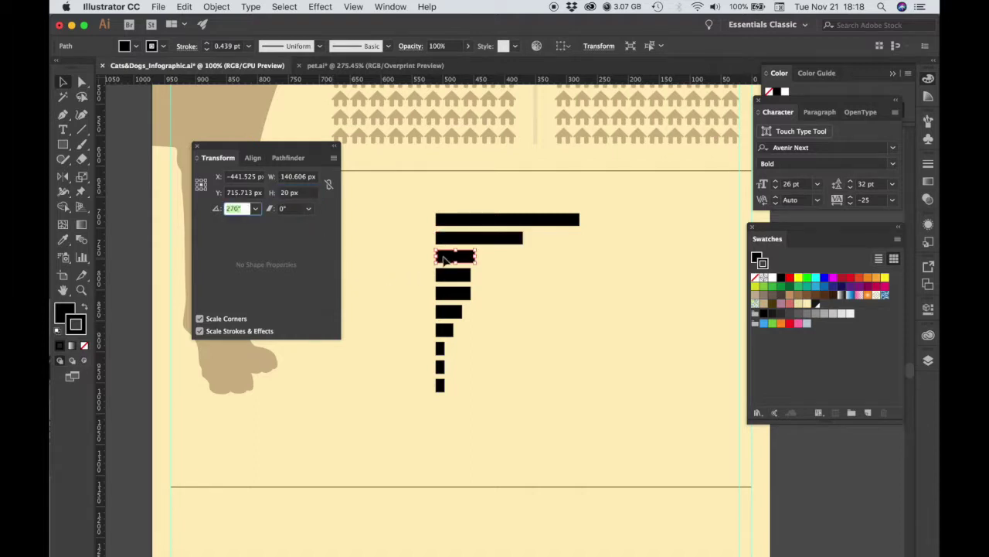
{"action": "double_click", "coordinate": [291, 193]}
{"action": "type", "text": "20"}
{"action": "key", "text": "Tab"}
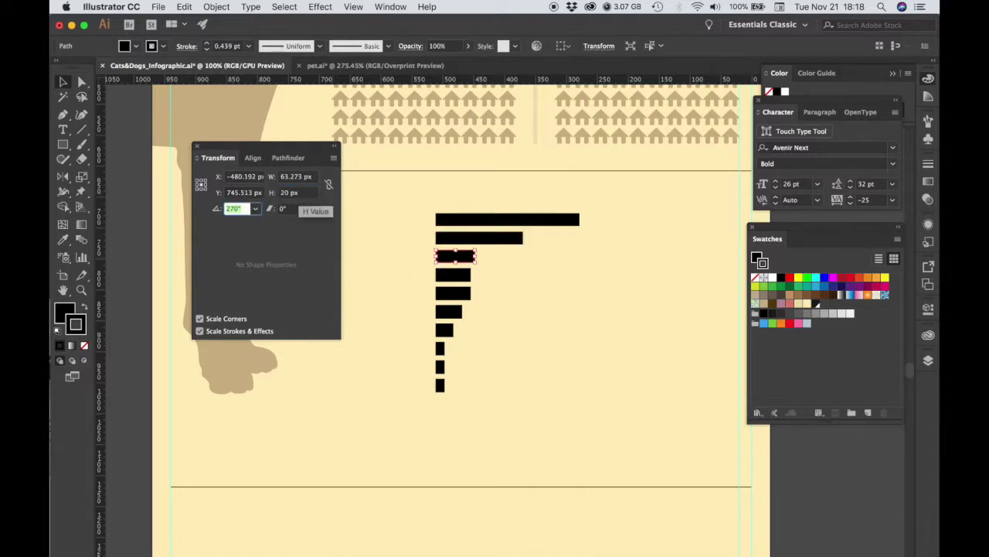
{"action": "left_click", "coordinate": [454, 275]}
{"action": "double_click", "coordinate": [287, 193]}
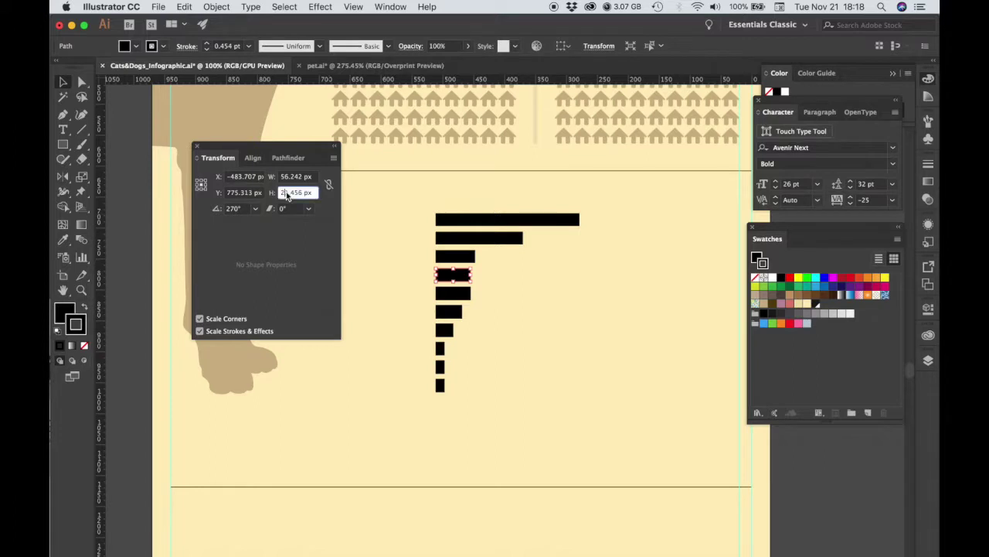
{"action": "type", "text": "20"}
{"action": "key", "text": "Tab"}
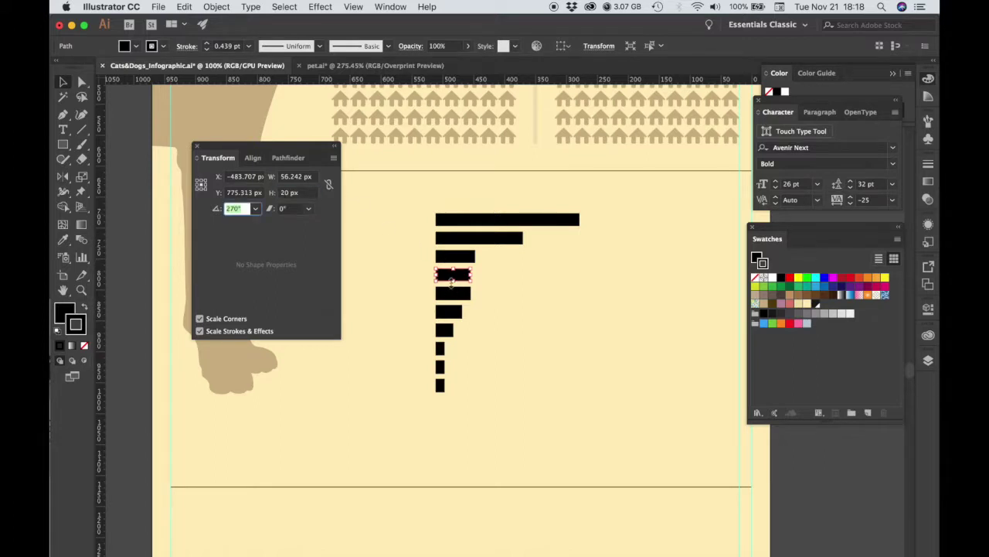
{"action": "left_click", "coordinate": [452, 295]}
{"action": "double_click", "coordinate": [301, 192]}
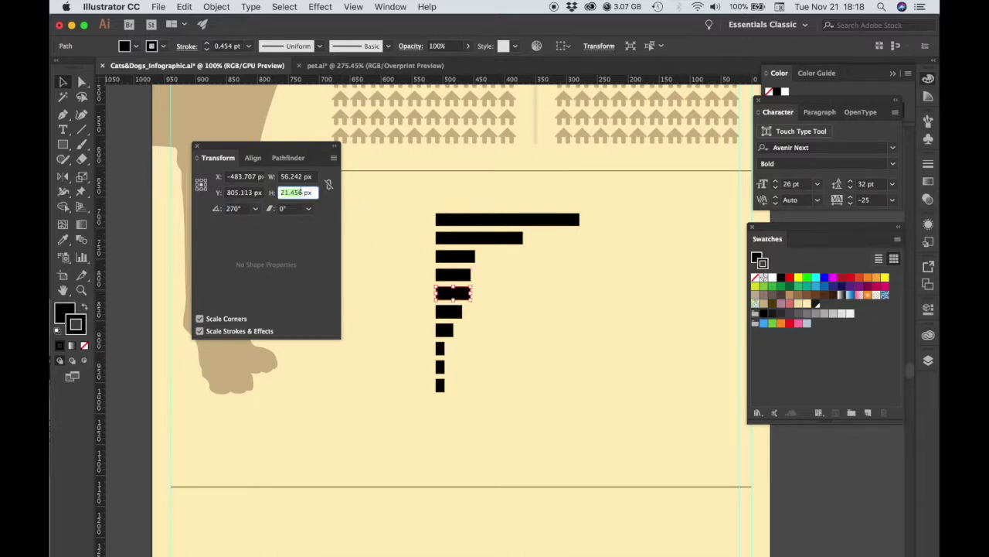
{"action": "type", "text": "20"}
{"action": "key", "text": "Tab"}
- Set the height of the remaining five bars, sixth to tenth, to 20 px each
{"action": "left_click", "coordinate": [452, 312]}
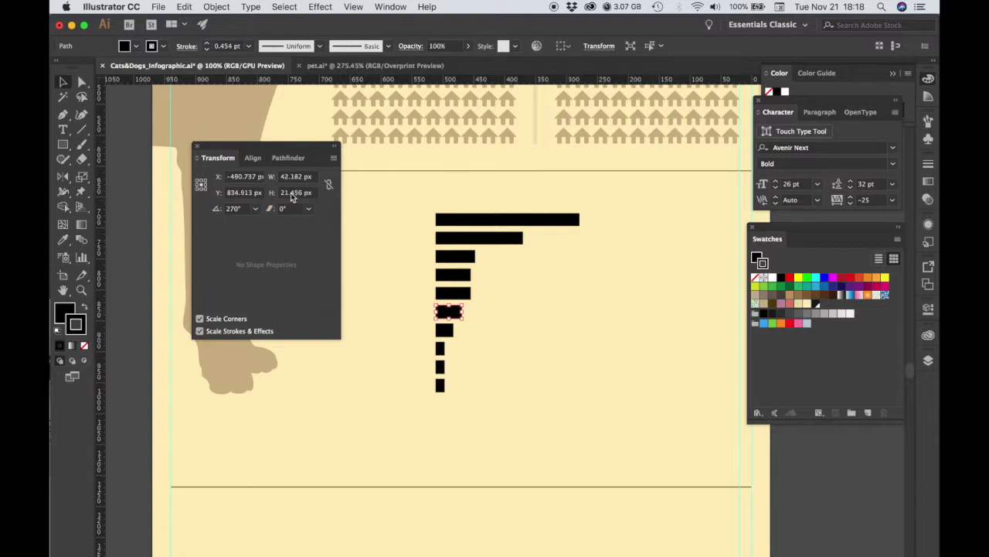
{"action": "double_click", "coordinate": [294, 193]}
{"action": "type", "text": "20"}
{"action": "key", "text": "Tab"}
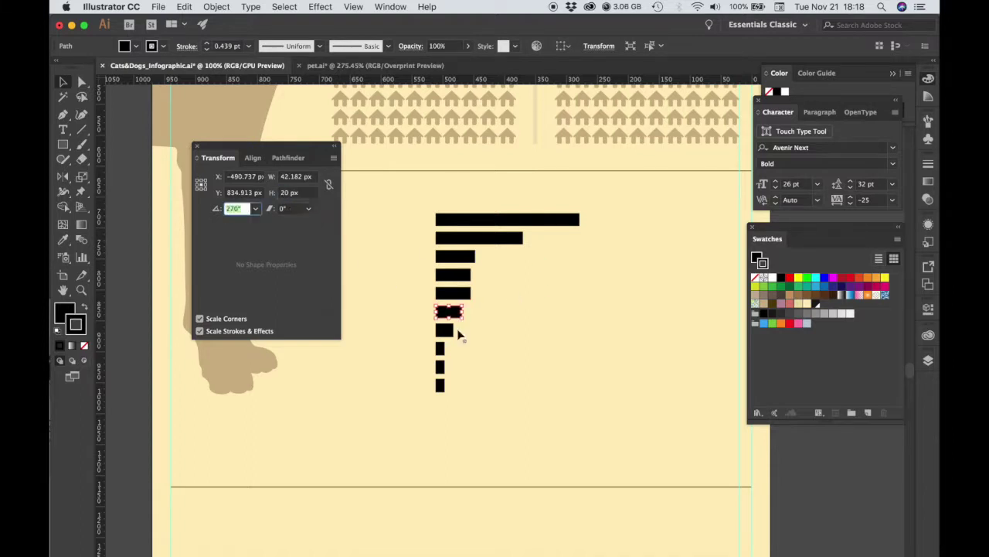
{"action": "left_click", "coordinate": [445, 331]}
{"action": "double_click", "coordinate": [297, 193]}
{"action": "type", "text": "20"}
{"action": "key", "text": "Tab"}
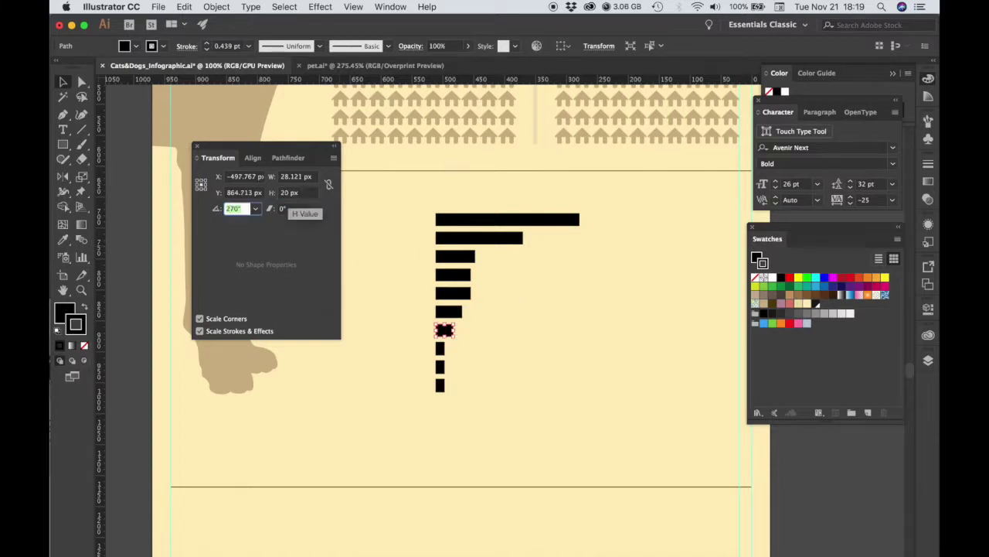
{"action": "left_click", "coordinate": [440, 349]}
{"action": "double_click", "coordinate": [281, 193]}
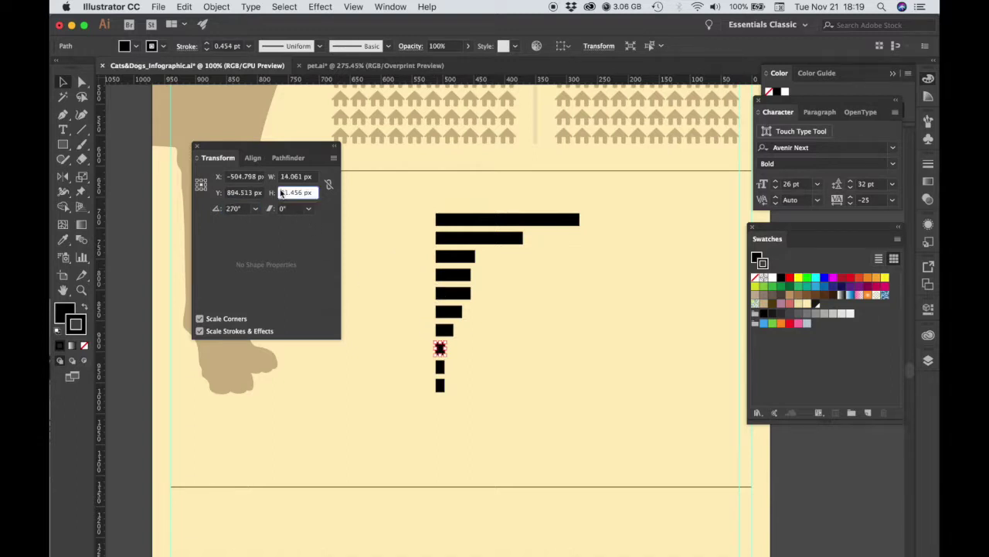
{"action": "type", "text": "20"}
{"action": "key", "text": "Tab"}
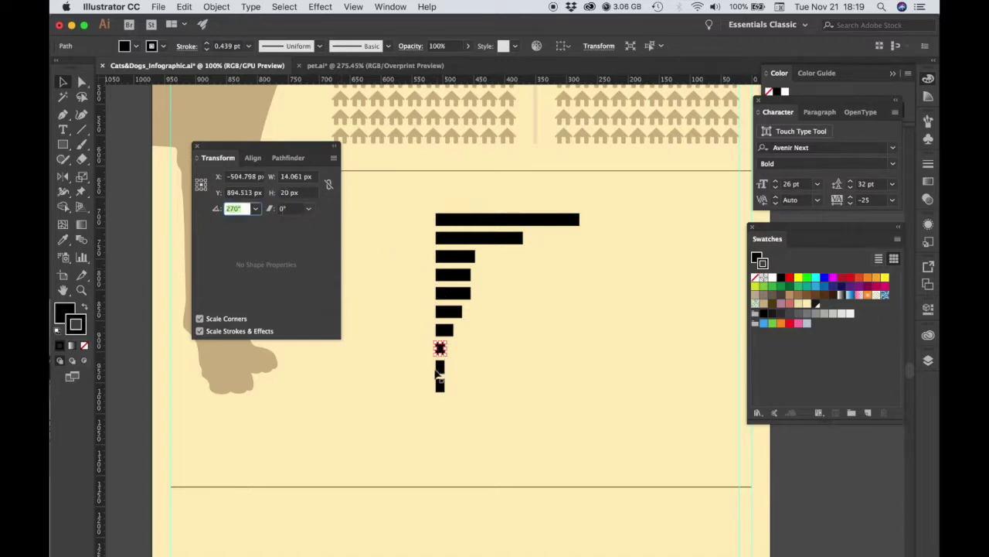
{"action": "left_click", "coordinate": [439, 374]}
{"action": "double_click", "coordinate": [288, 193]}
{"action": "type", "text": "20"}
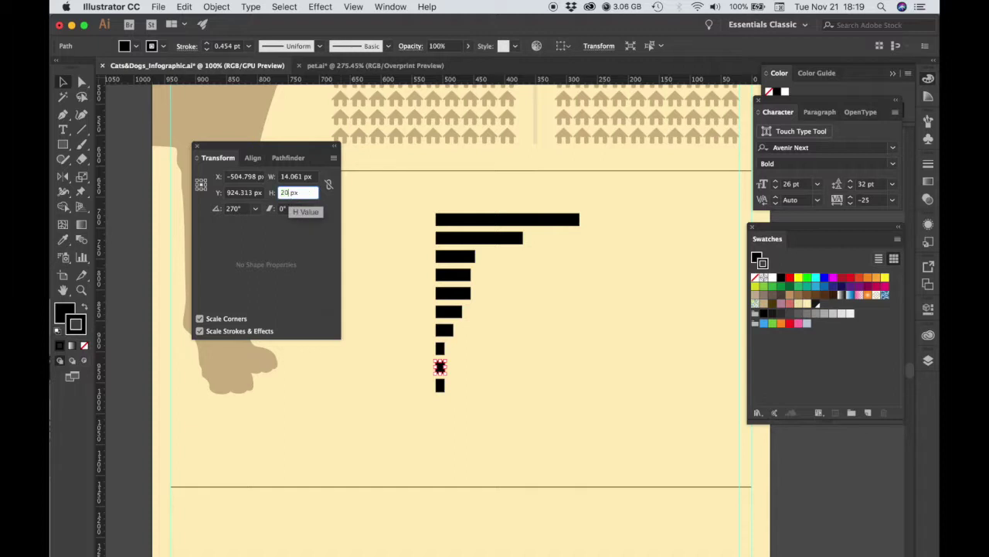
{"action": "key", "text": "Tab"}
{"action": "left_click", "coordinate": [440, 385]}
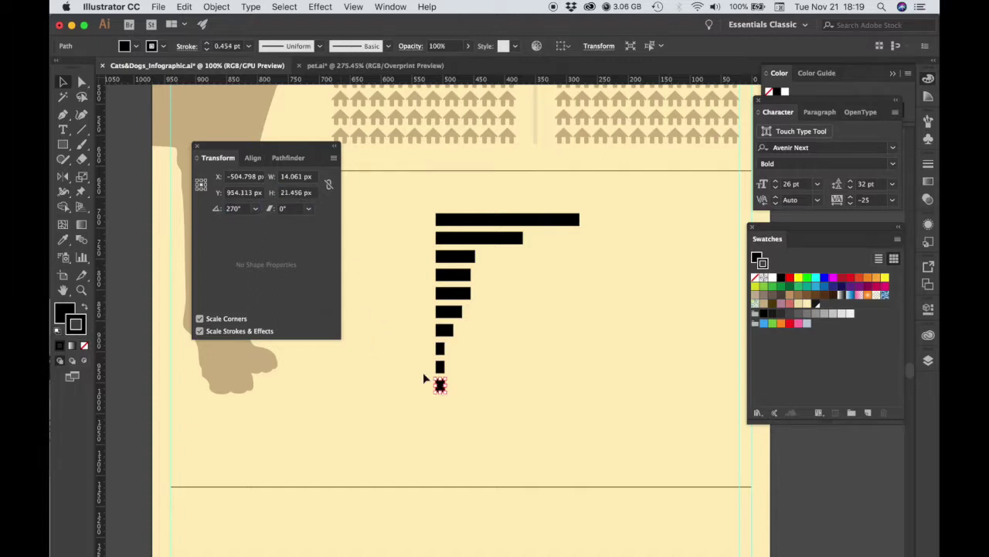
{"action": "double_click", "coordinate": [287, 193]}
{"action": "type", "text": "20"}
{"action": "key", "text": "Tab"}
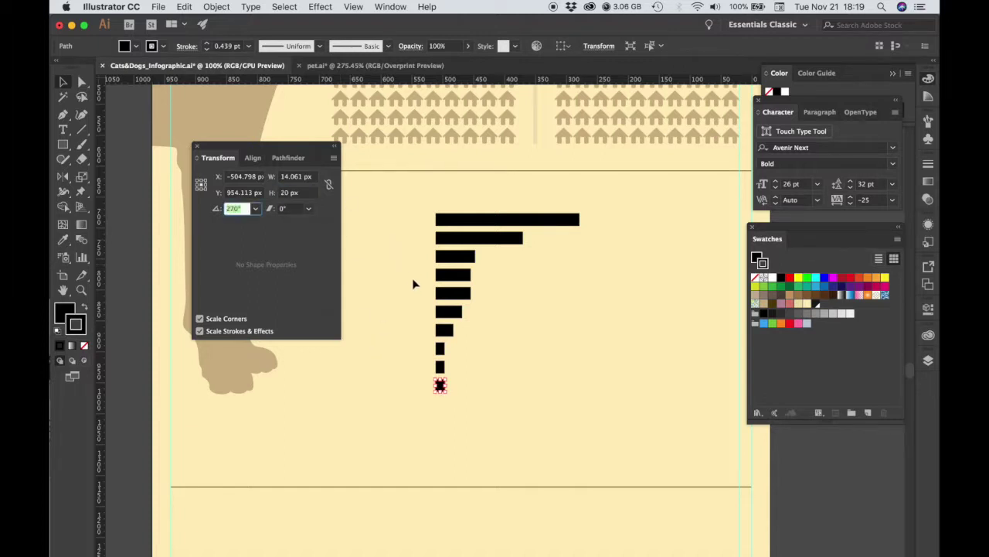
{"action": "left_click", "coordinate": [560, 394]}
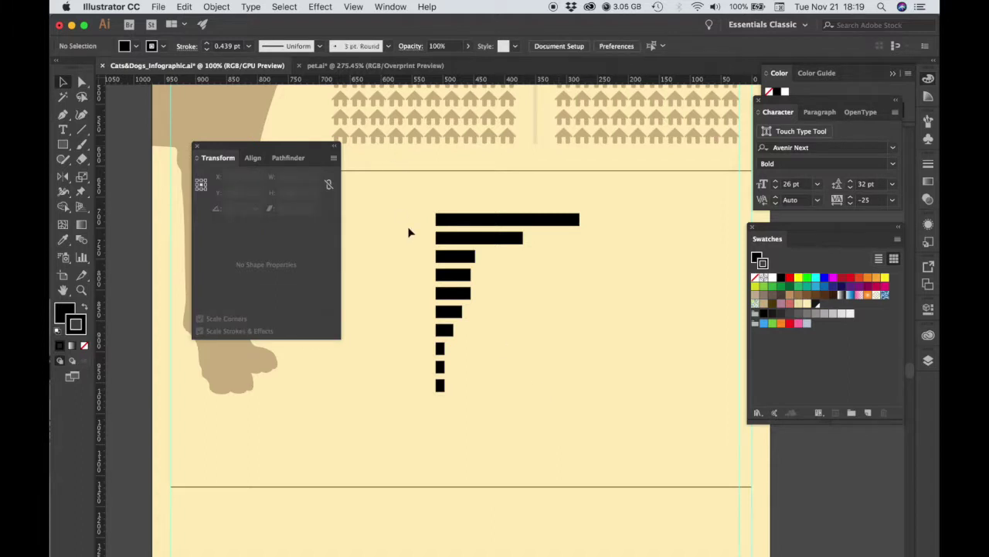
- Draw a tall rectangle right of the bar chart and set its height to 286 px
{"action": "left_click_drag", "start_coordinate": [411, 213], "coordinate": [612, 393]}
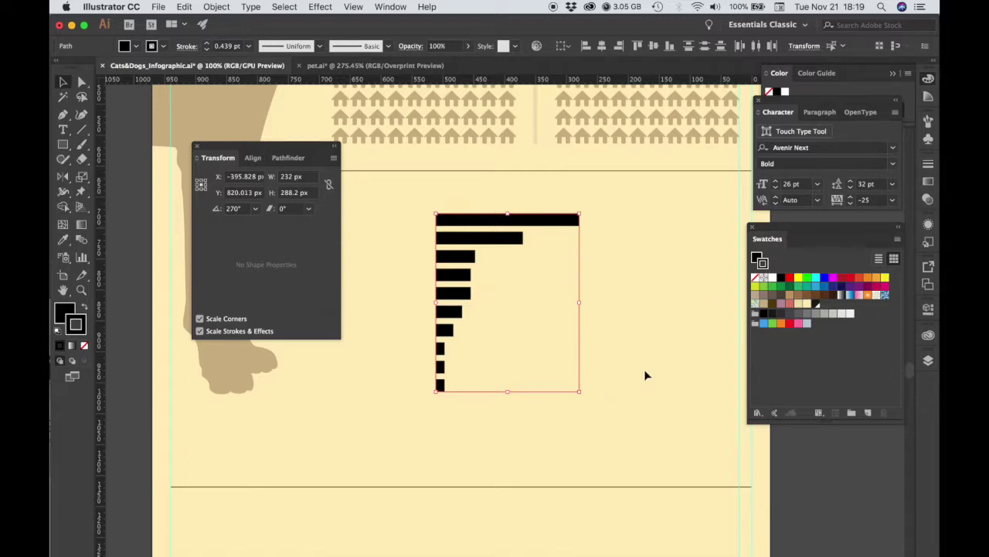
{"action": "left_click", "coordinate": [628, 400]}
{"action": "key", "text": "m"}
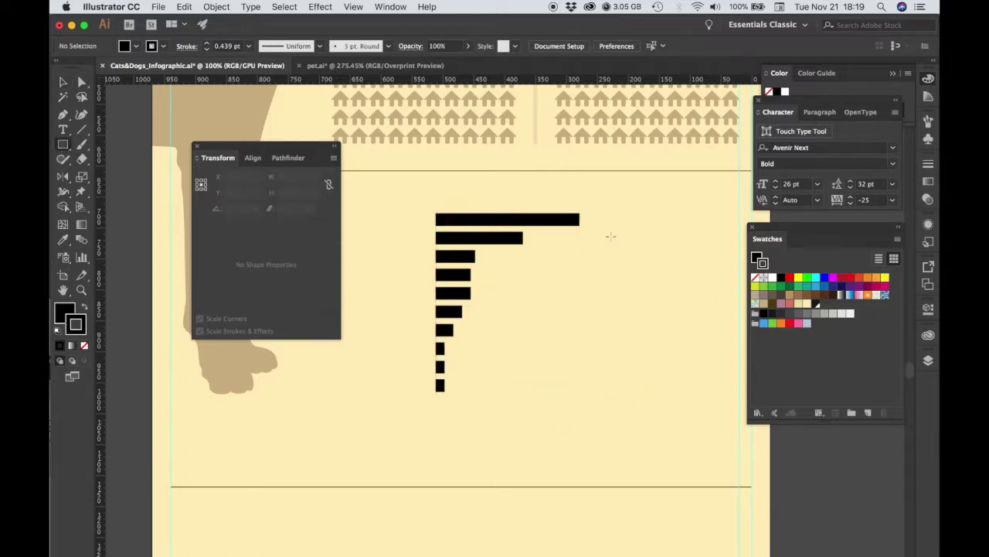
{"action": "left_click_drag", "start_coordinate": [599, 206], "coordinate": [703, 422]}
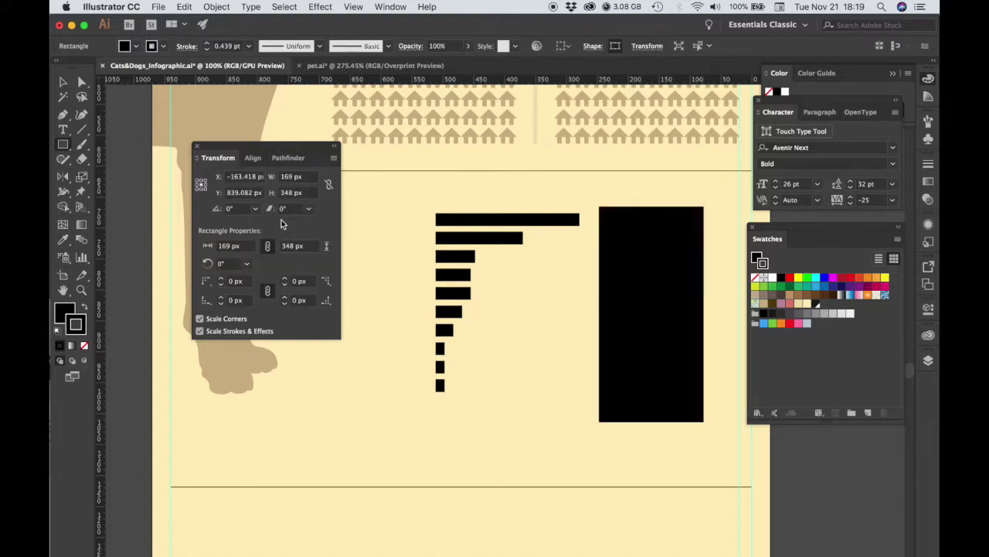
{"action": "left_click", "coordinate": [286, 193]}
{"action": "double_click", "coordinate": [286, 193]}
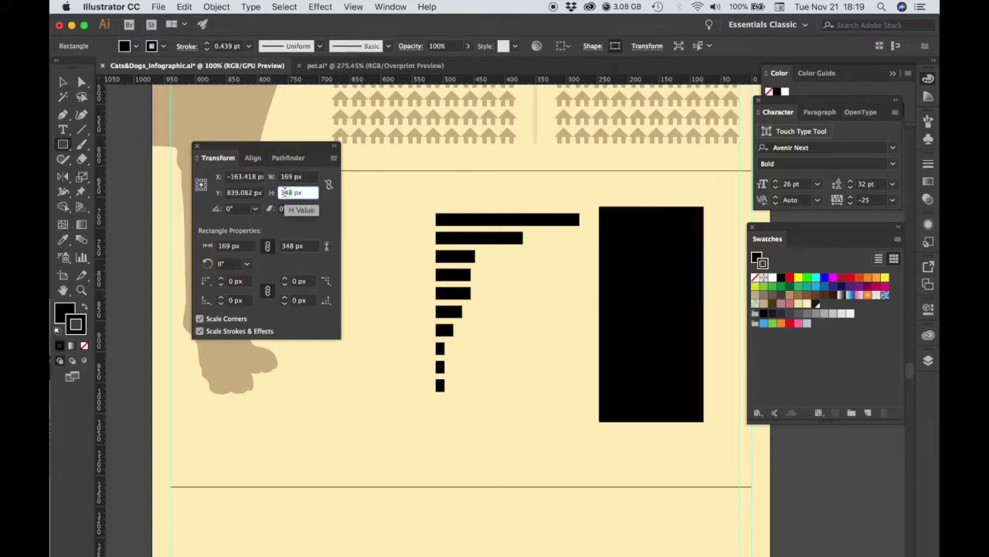
{"action": "type", "text": "286"}
{"action": "key", "text": "Return"}
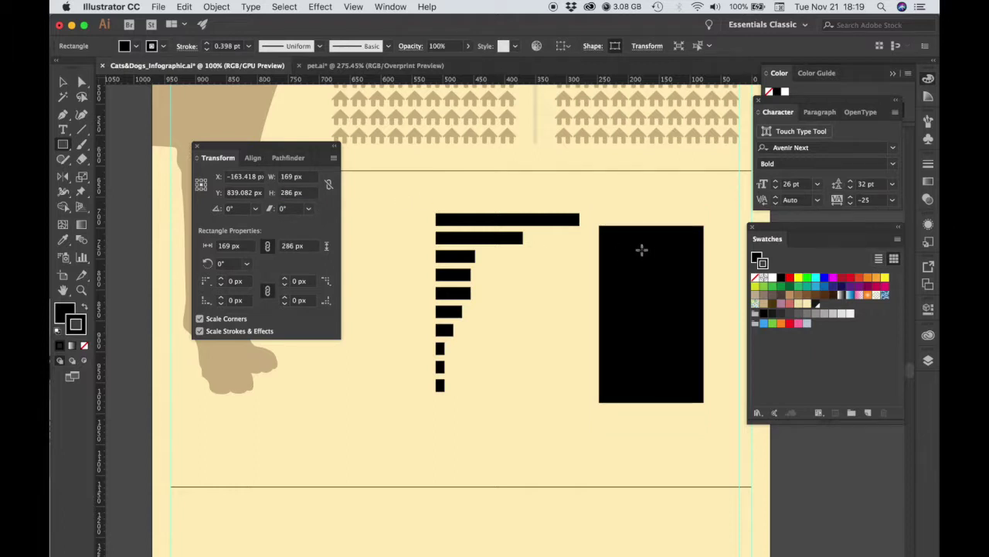
- Select the bars and rectangle together and remove their outline stroke
{"action": "left_click", "coordinate": [65, 85]}
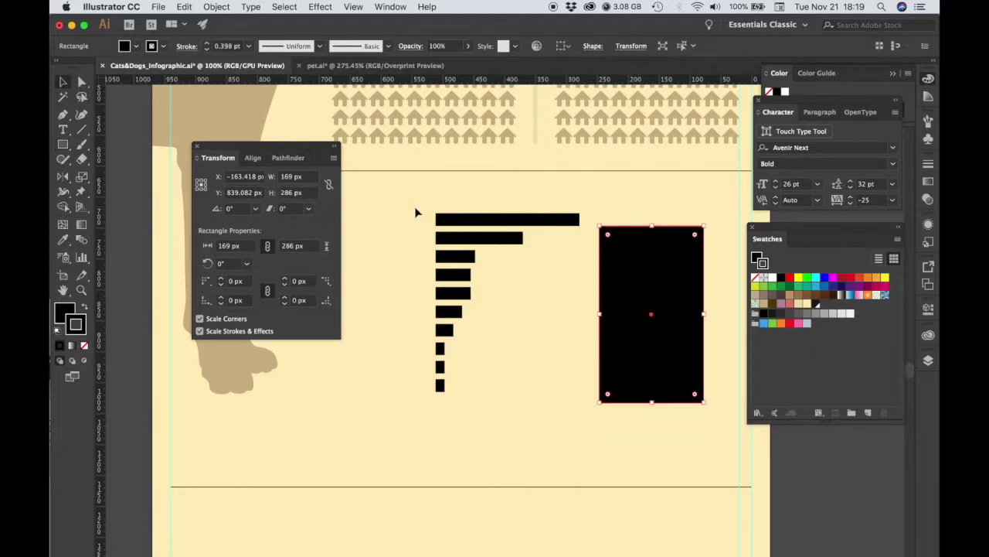
{"action": "left_click_drag", "start_coordinate": [402, 203], "coordinate": [717, 452]}
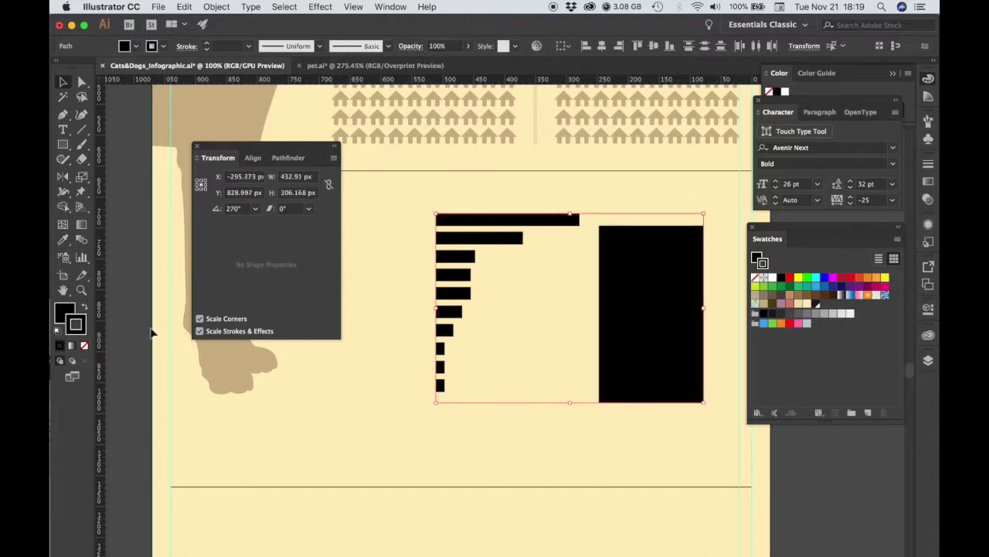
{"action": "left_click", "coordinate": [85, 346]}
{"action": "left_click", "coordinate": [400, 366]}
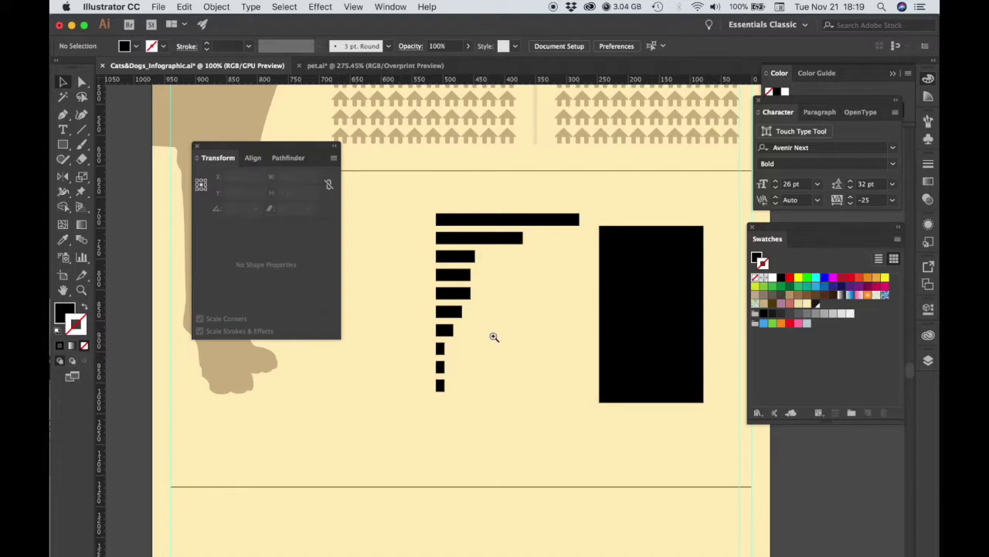
{"action": "left_click_drag", "start_coordinate": [494, 337], "coordinate": [550, 325]}
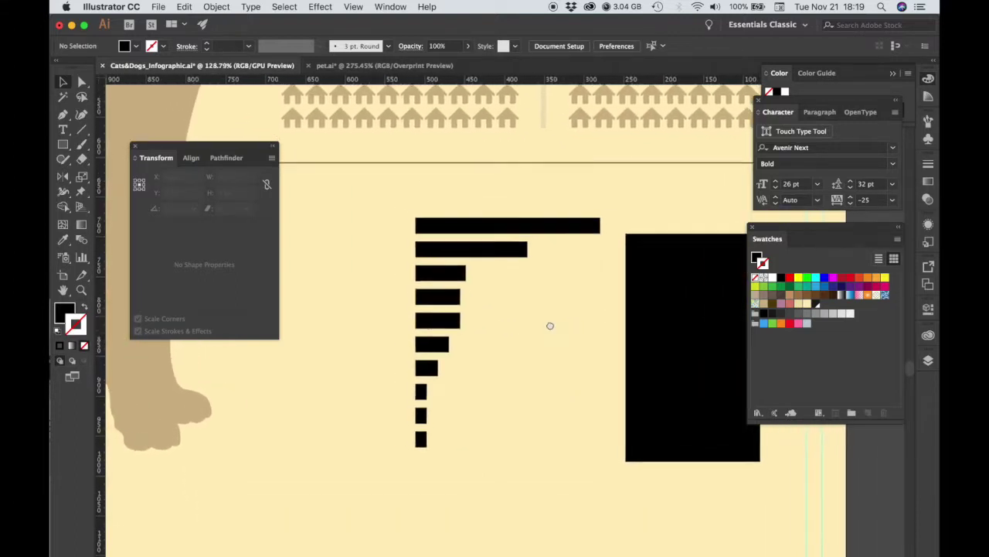
{"action": "left_click_drag", "start_coordinate": [669, 318], "coordinate": [324, 294]}
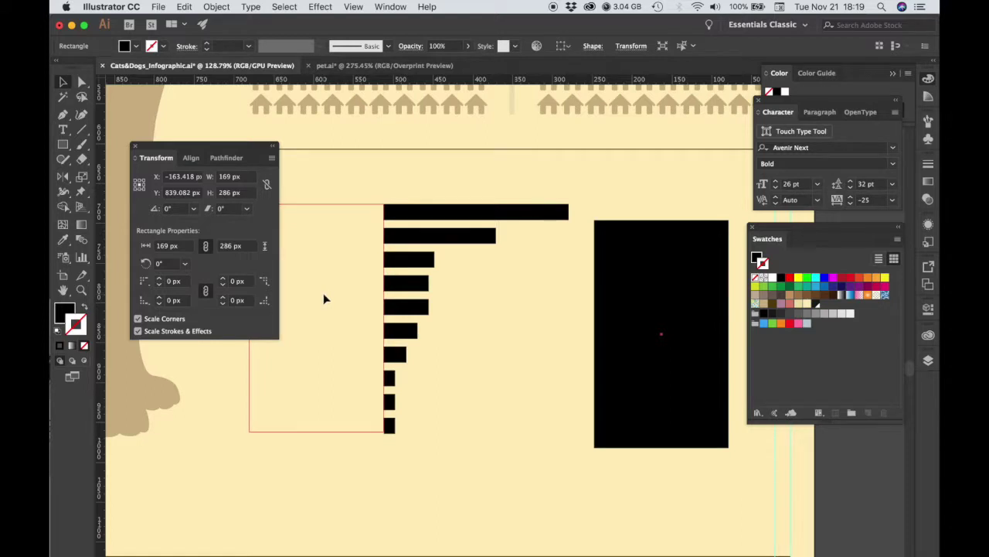
{"action": "left_click_drag", "start_coordinate": [325, 299], "coordinate": [325, 299]}
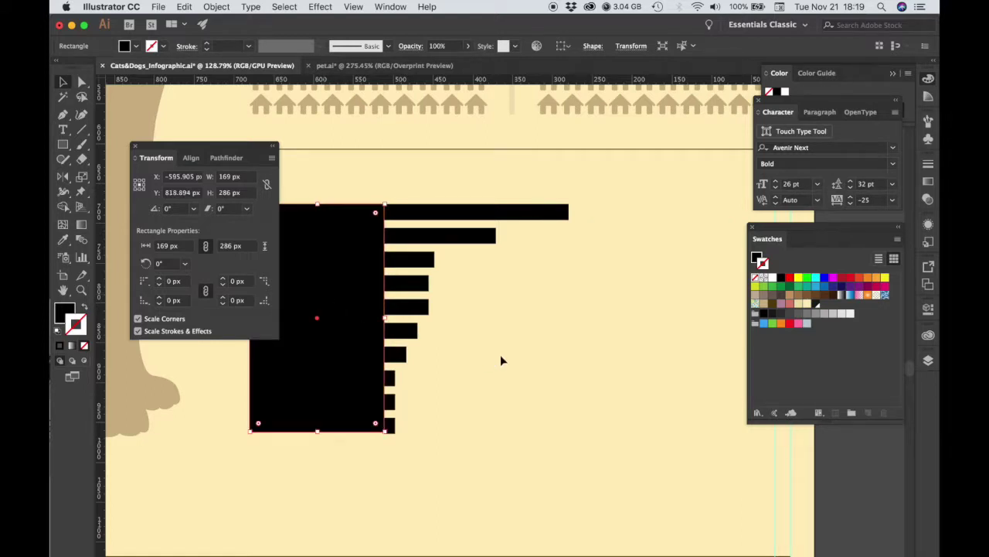
{"action": "left_click", "coordinate": [453, 416]}
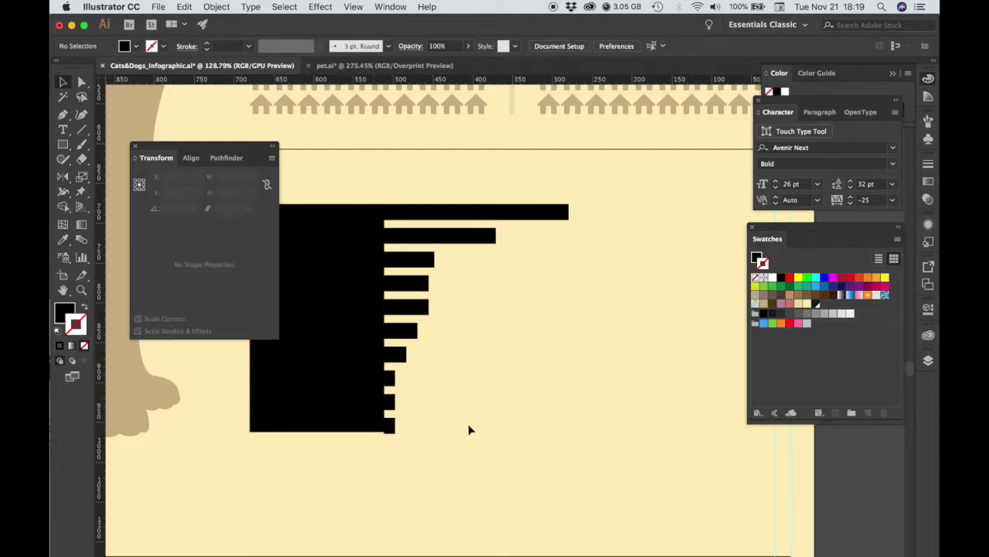
{"action": "key", "text": "shift+F7"}
{"action": "mouse_move", "coordinate": [387, 410]}
{"action": "left_mouse_down"}
{"action": "mouse_move", "coordinate": [490, 446]}
{"action": "mouse_move", "coordinate": [595, 457]}
{"action": "mouse_move", "coordinate": [530, 457]}
{"action": "mouse_move", "coordinate": [597, 394]}
{"action": "left_mouse_up"}
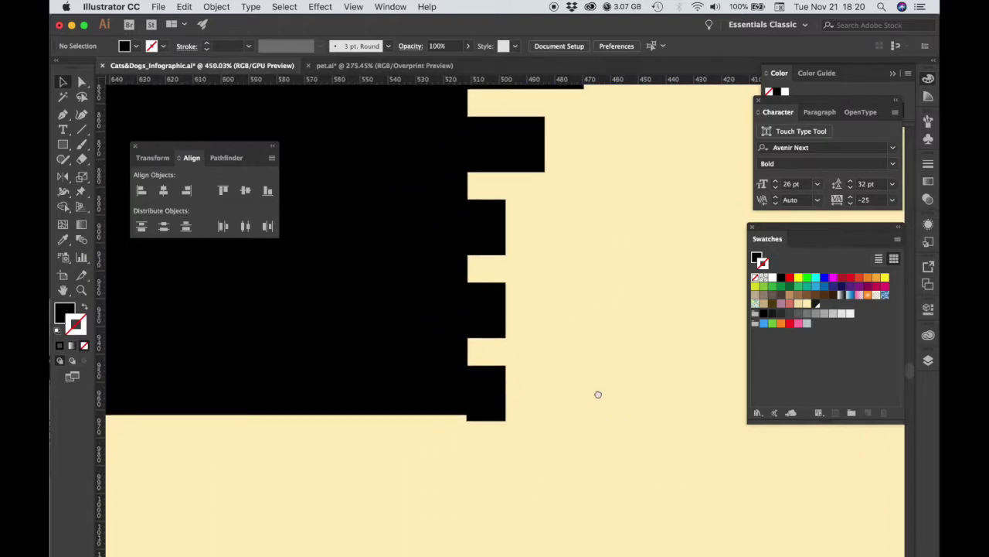
{"action": "left_click", "coordinate": [484, 404]}
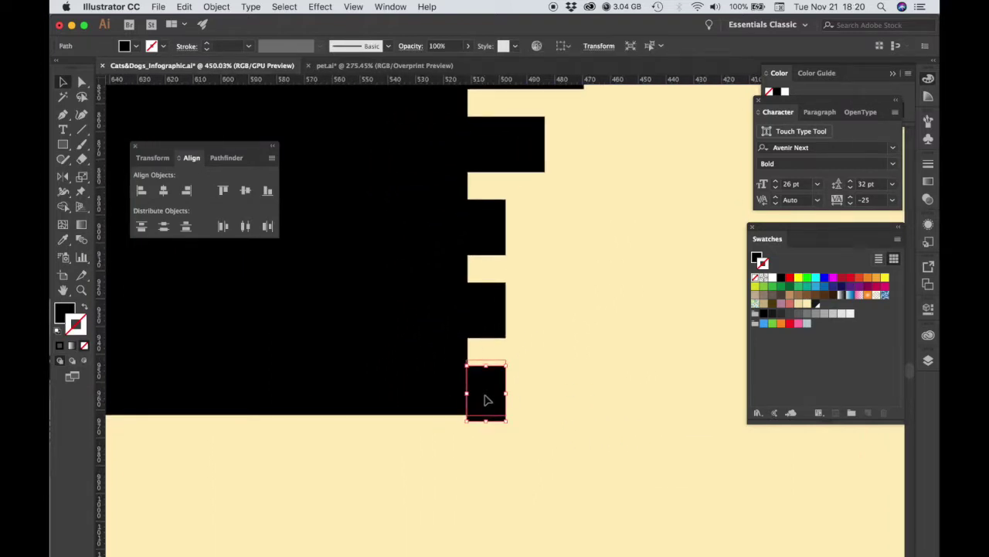
{"action": "left_click", "coordinate": [552, 404]}
{"action": "key", "text": "ctrl+minus"}
{"action": "key", "text": "ctrl+minus"}
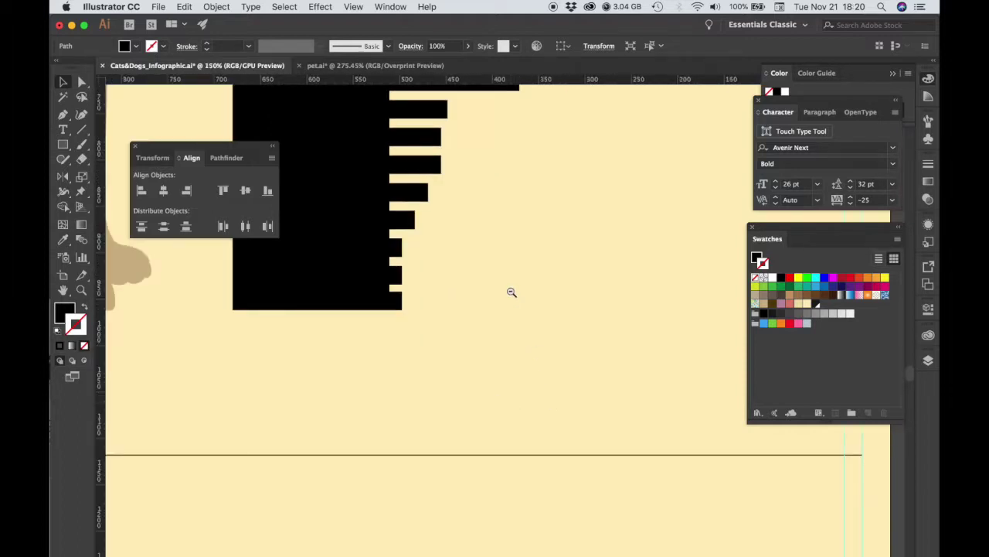
{"action": "key", "text": "ctrl+minus"}
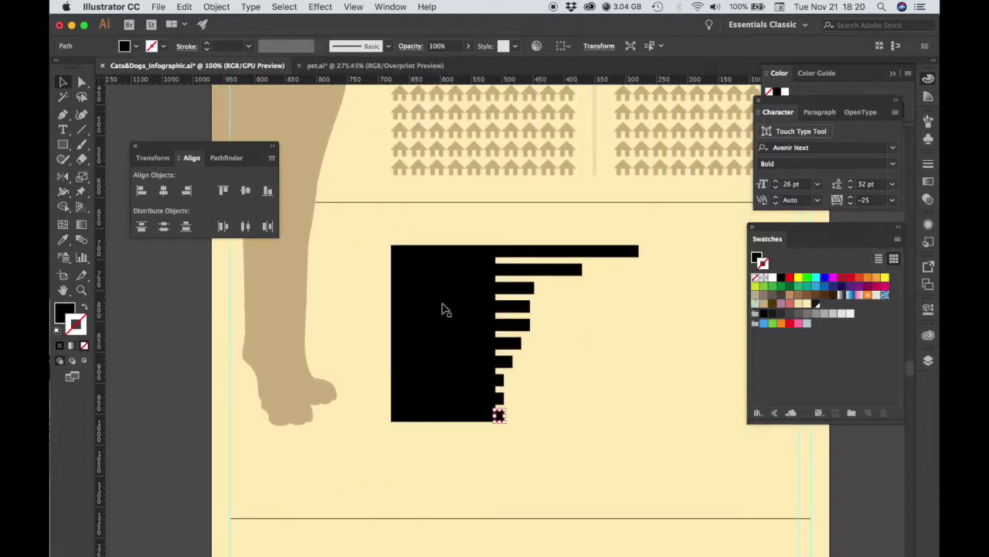
{"action": "left_click", "coordinate": [442, 310]}
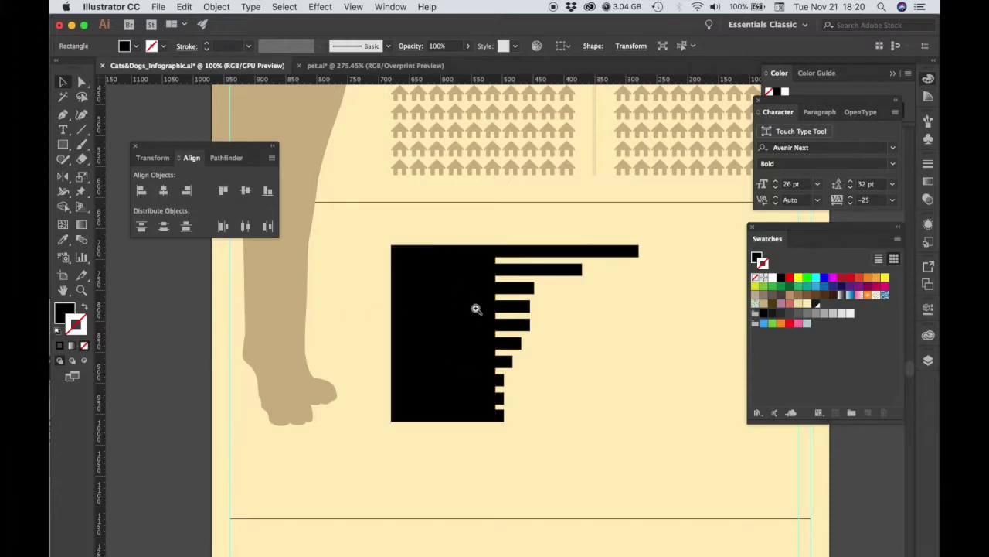
{"action": "mouse_move", "coordinate": [477, 309]}
{"action": "left_mouse_down"}
{"action": "mouse_move", "coordinate": [545, 338]}
{"action": "mouse_move", "coordinate": [611, 389]}
{"action": "mouse_move", "coordinate": [474, 271]}
{"action": "left_mouse_up"}
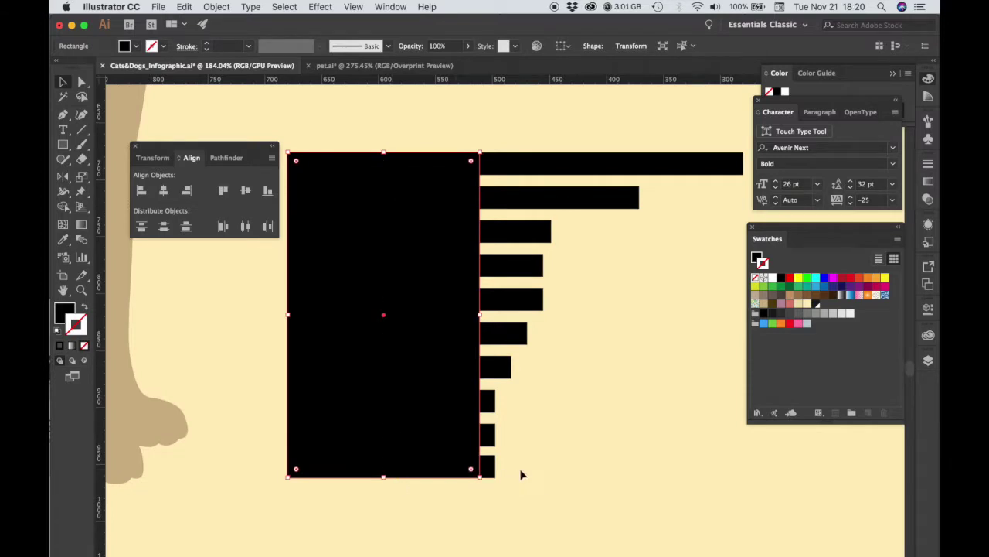
{"action": "left_click_drag", "start_coordinate": [744, 141], "coordinate": [491, 484]}
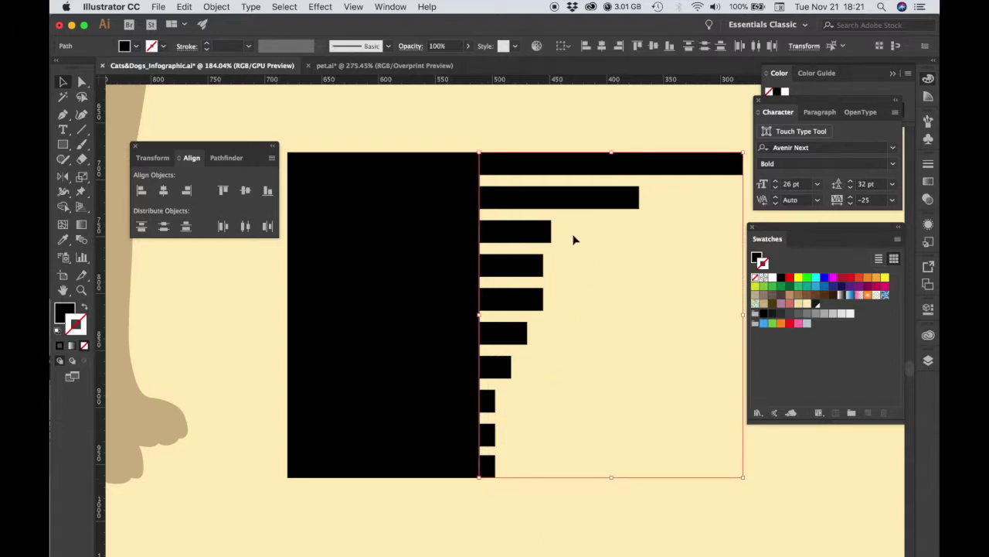
- Distribute the ten black bars evenly by their top edges with Vertical Distribute Top
{"action": "left_click", "coordinate": [488, 468]}
{"action": "left_click", "coordinate": [498, 476]}
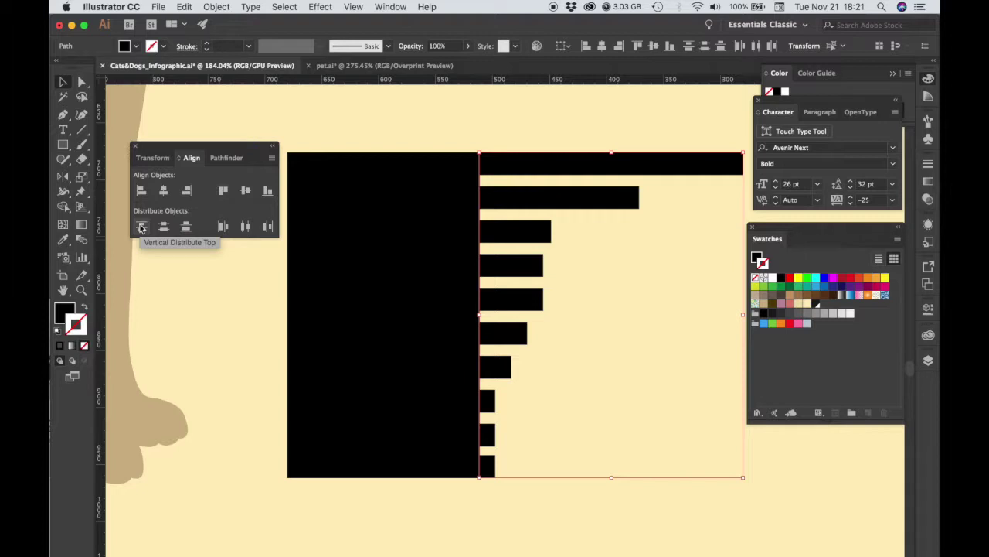
{"action": "left_click", "coordinate": [141, 227]}
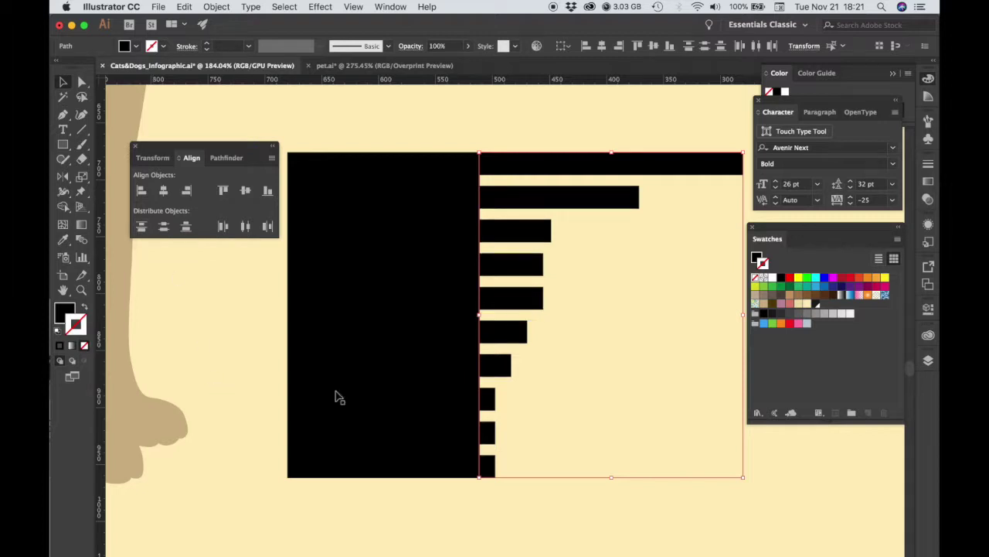
{"action": "left_click", "coordinate": [242, 426]}
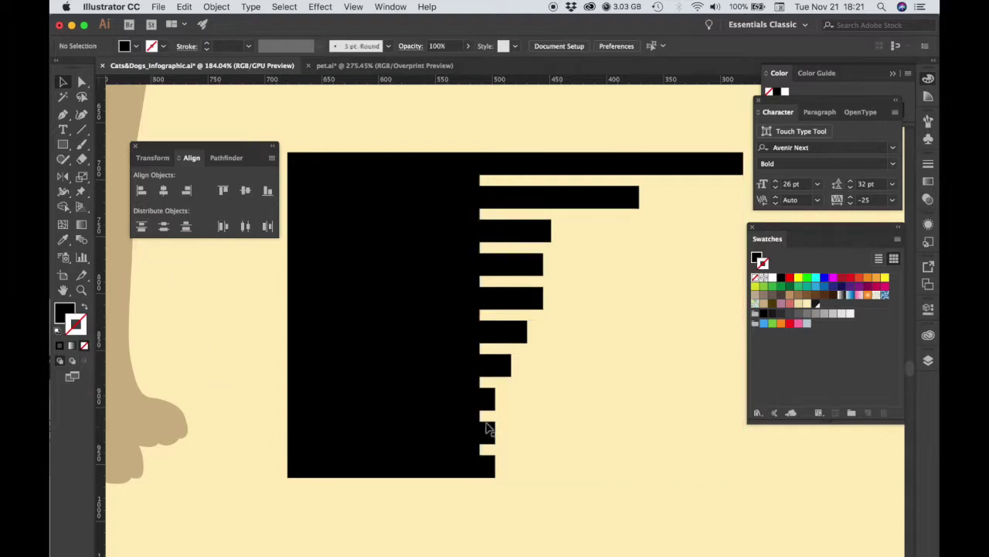
{"action": "scroll", "coordinate": [520, 409], "scroll_direction": "down", "scroll_amount": 5}
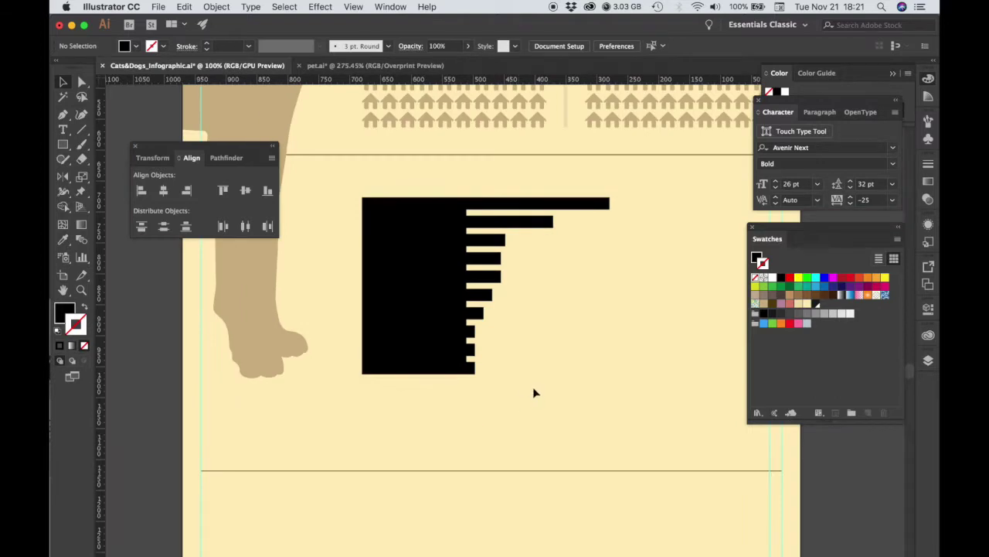
{"action": "left_click", "coordinate": [379, 303]}
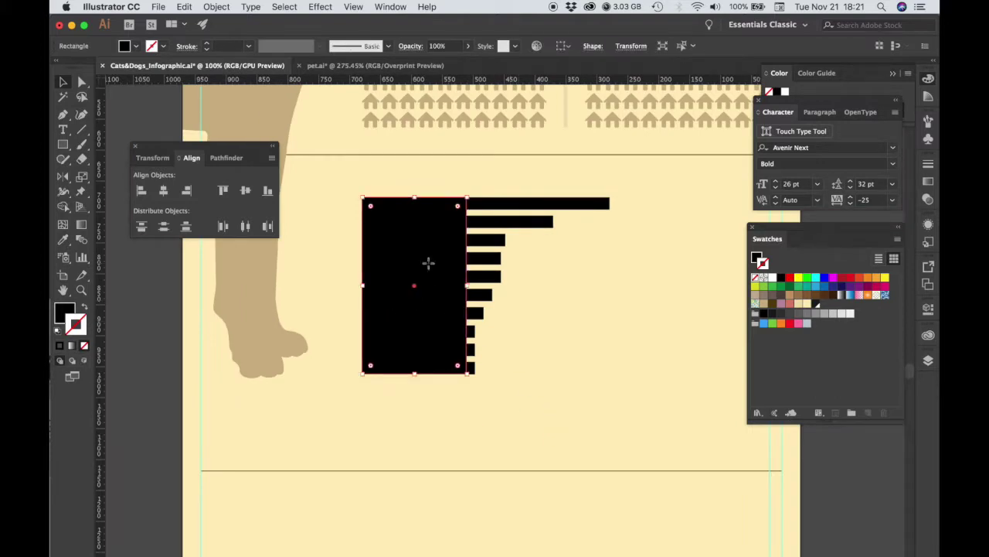
- Drag the large black rectangle off to the left and move the ten stepped bars further right
{"action": "left_click_drag", "start_coordinate": [426, 263], "coordinate": [162, 264]}
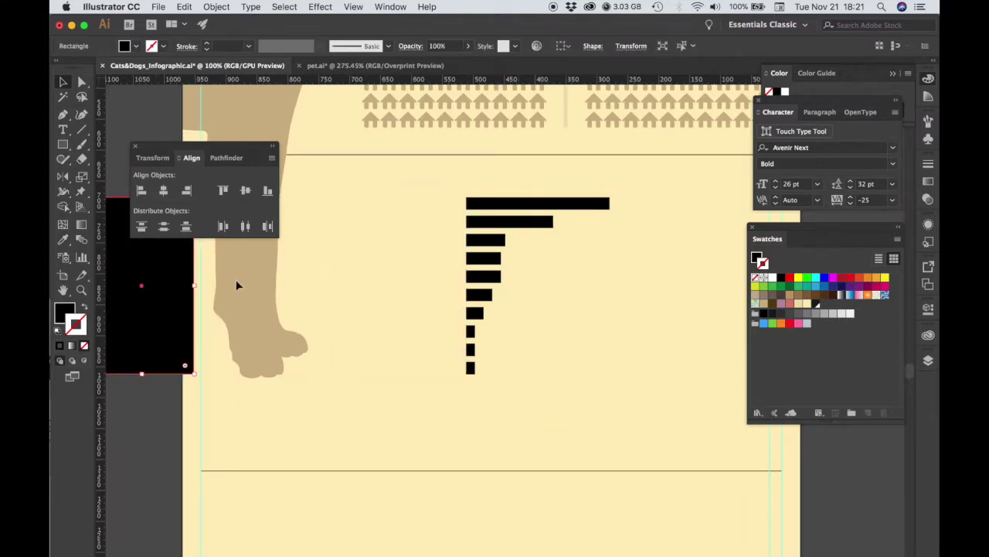
{"action": "left_click_drag", "start_coordinate": [433, 186], "coordinate": [623, 394]}
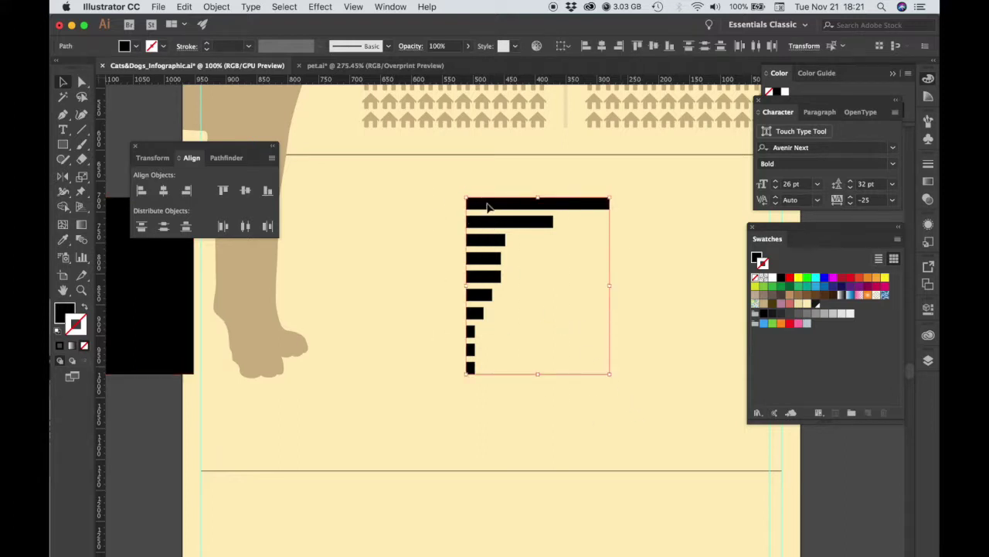
{"action": "left_click_drag", "start_coordinate": [486, 206], "coordinate": [599, 207]}
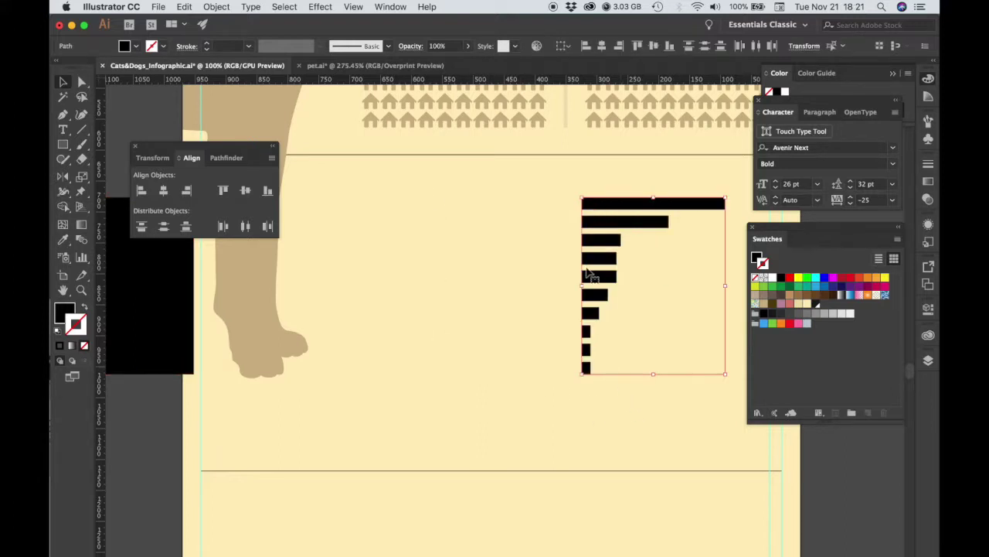
{"action": "left_click", "coordinate": [517, 325]}
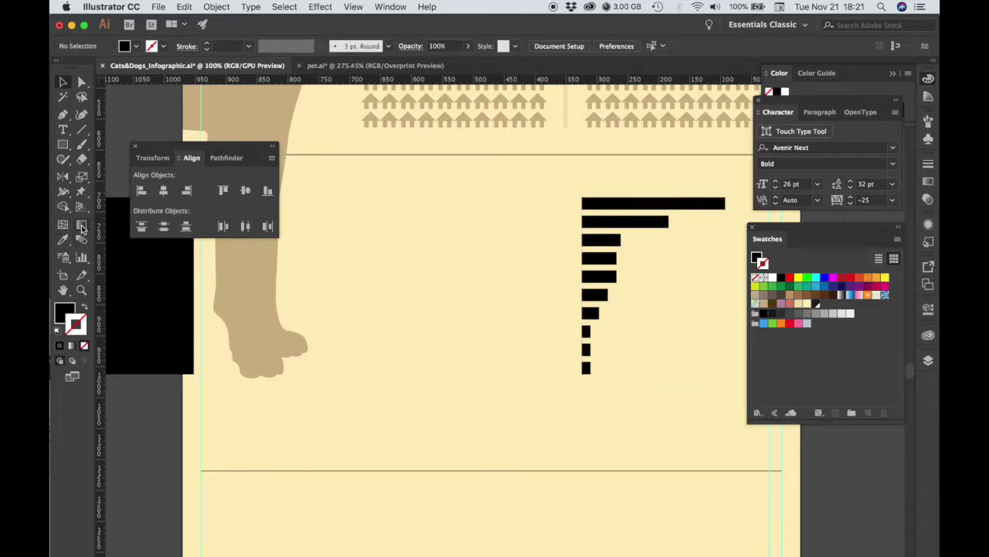
{"action": "left_click", "coordinate": [81, 259]}
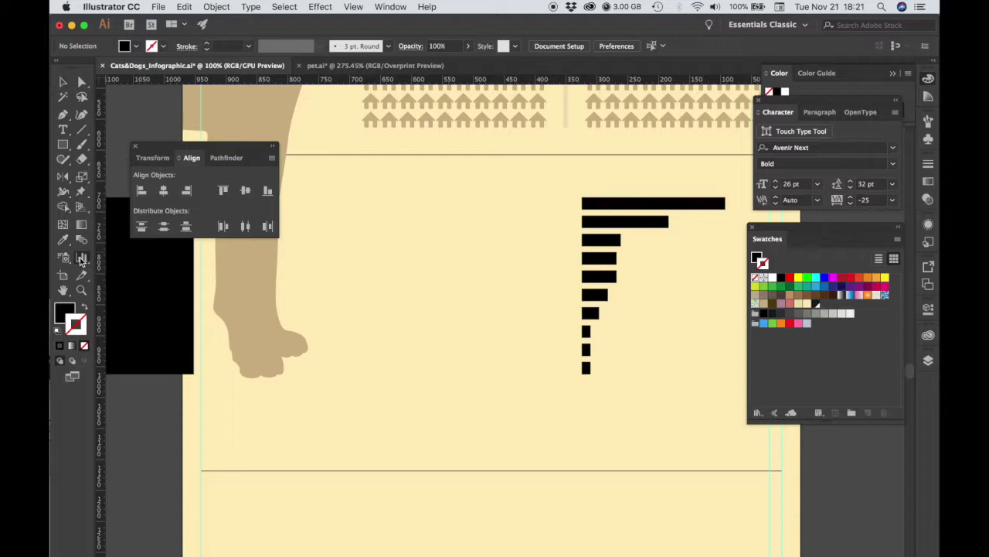
- Place a 300 px column graph below the icons and enter the first values, 17 and 12
{"action": "left_click", "coordinate": [415, 273]}
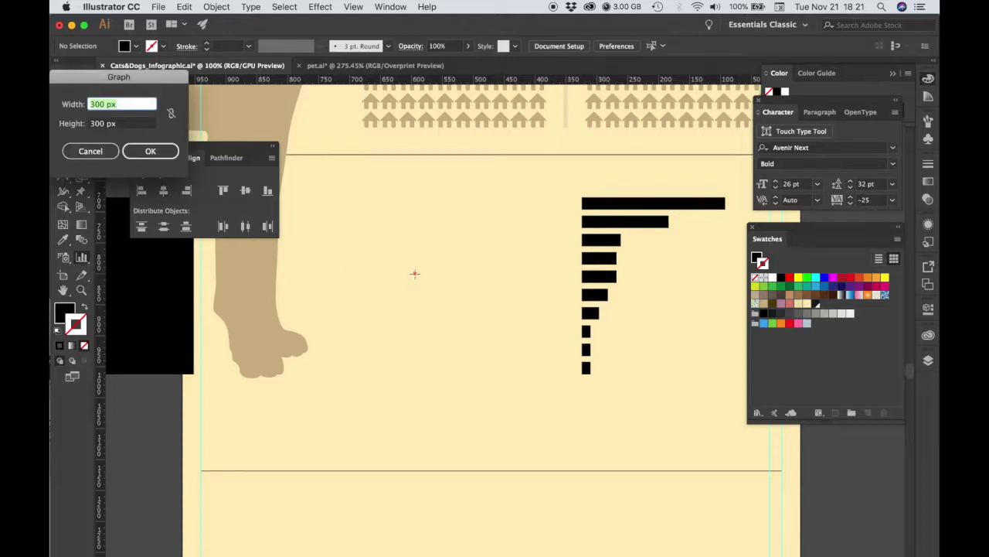
{"action": "left_click", "coordinate": [150, 151]}
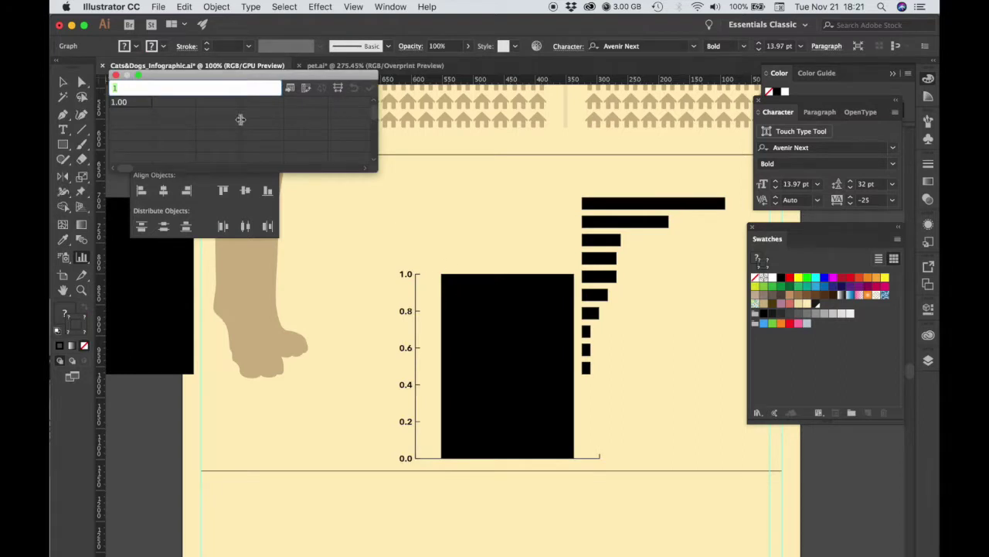
{"action": "type", "text": "1"}
{"action": "key", "text": "Return"}
{"action": "key", "text": "Return"}
{"action": "type", "text": "8"}
- Enter 8, 7 and the run of 6s, then apply the data and close the sheet
{"action": "key", "text": "Return"}
{"action": "type", "text": "7"}
{"action": "key", "text": "Return"}
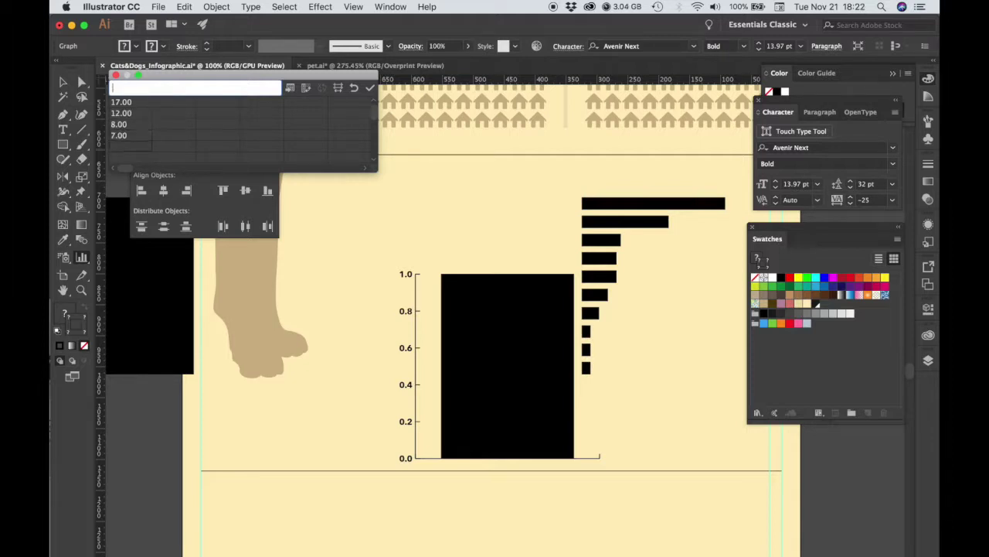
{"action": "key", "text": "Return"}
{"action": "type", "text": "6"}
{"action": "key", "text": "Return"}
{"action": "type", "text": "6"}
{"action": "key", "text": "Return"}
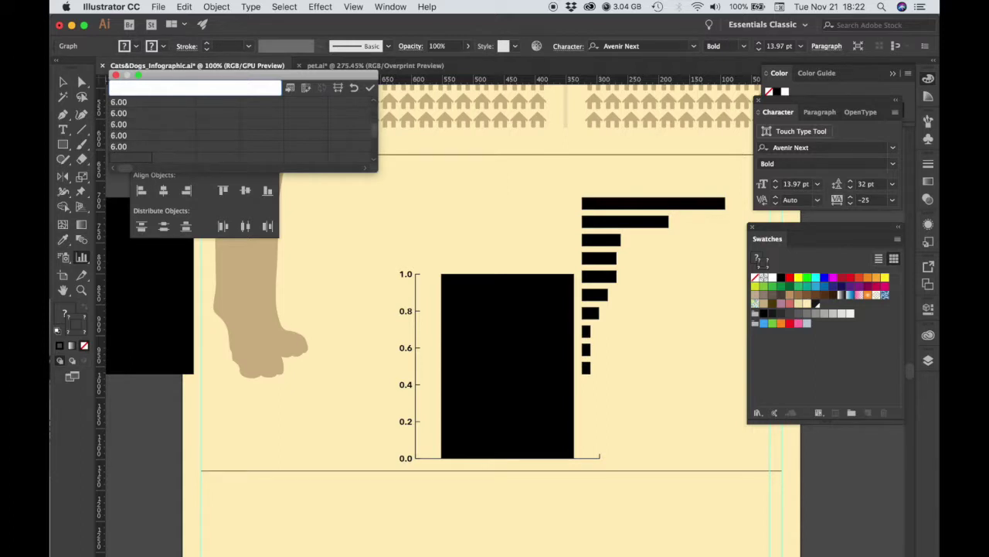
{"action": "left_click", "coordinate": [370, 87]}
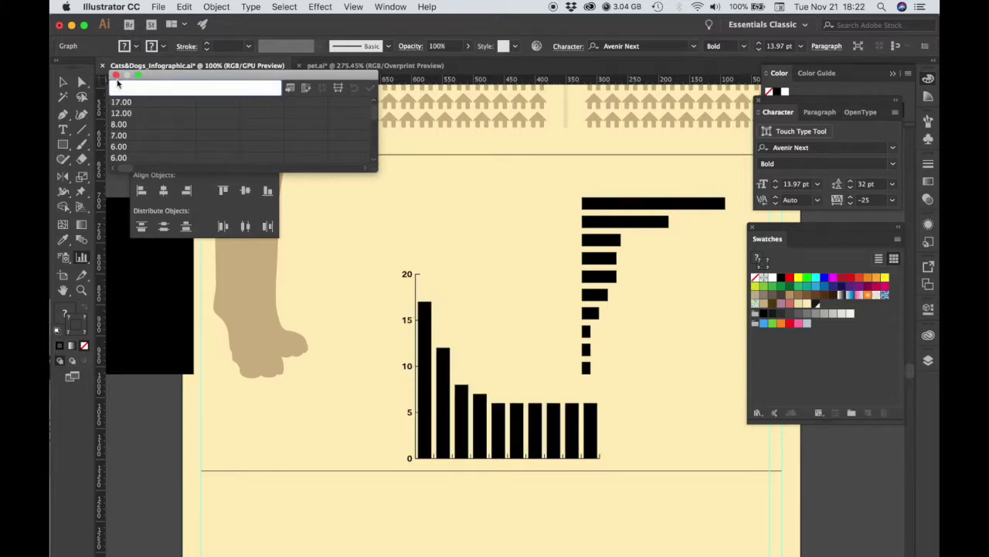
{"action": "left_click", "coordinate": [116, 77]}
- Move the new column graph up and left, then ungroup it
{"action": "key", "text": "v"}
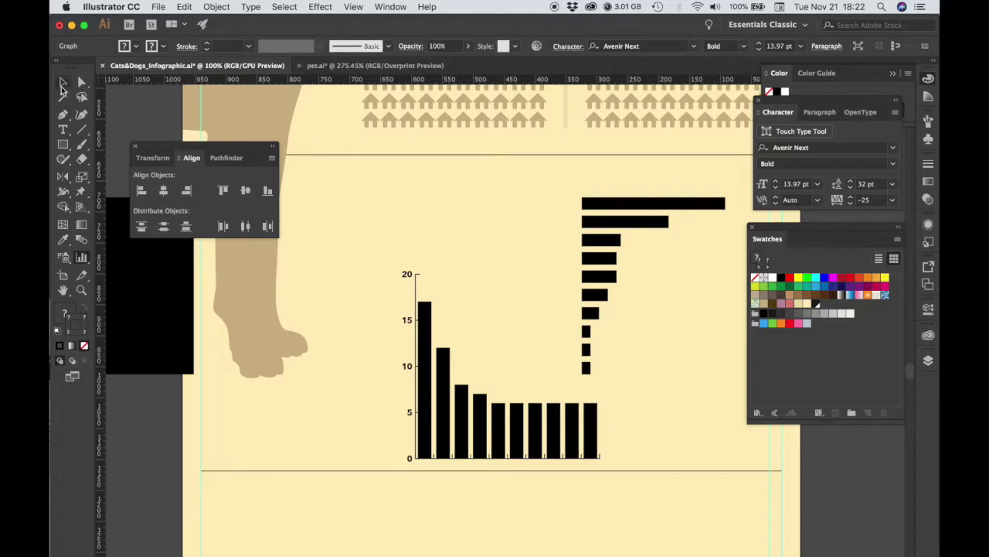
{"action": "mouse_move", "coordinate": [521, 445]}
{"action": "left_mouse_down"}
{"action": "mouse_move", "coordinate": [439, 349]}
{"action": "mouse_move", "coordinate": [458, 363]}
{"action": "left_mouse_up"}
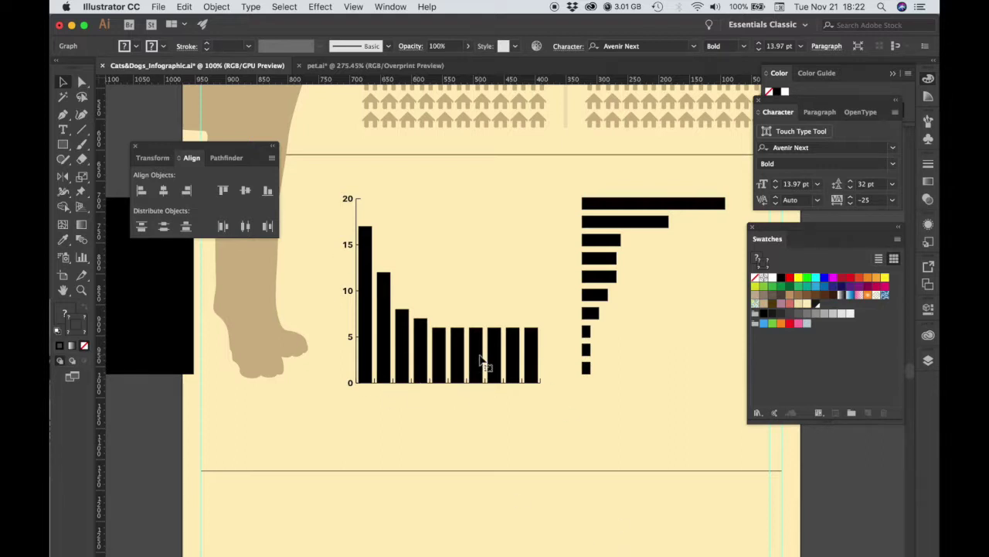
{"action": "key", "text": "super+shift+g"}
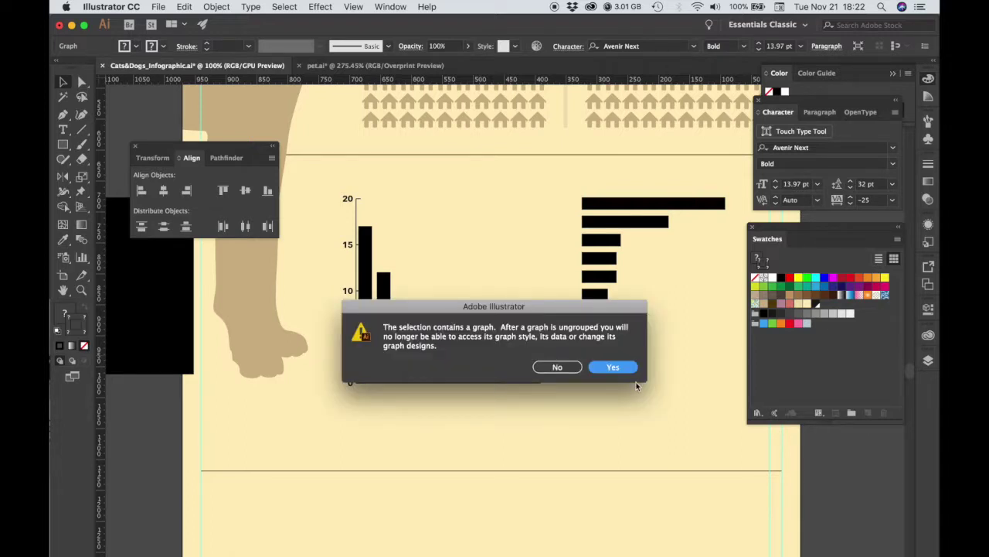
{"action": "left_click", "coordinate": [613, 367]}
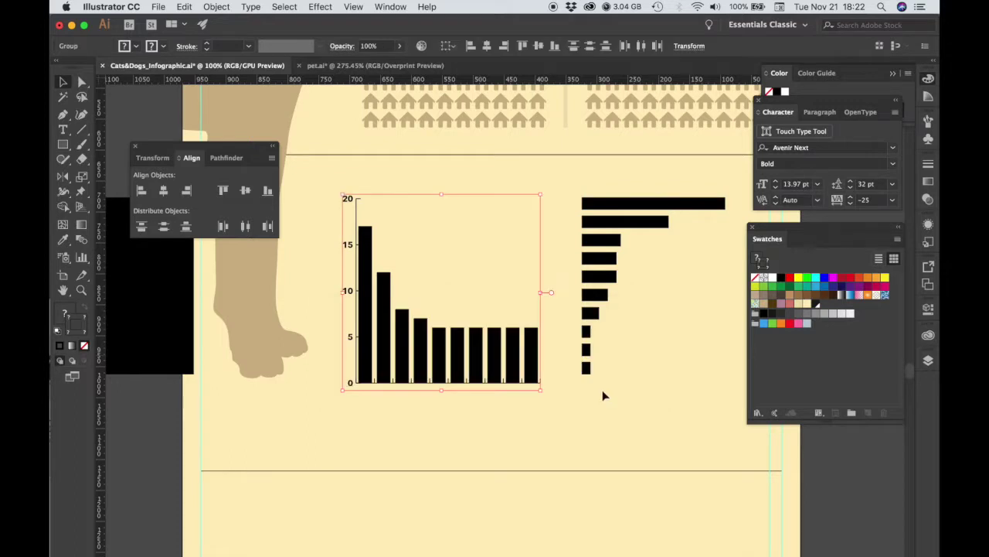
{"action": "left_click", "coordinate": [491, 425]}
{"action": "left_click_drag", "start_coordinate": [491, 371], "coordinate": [573, 446]}
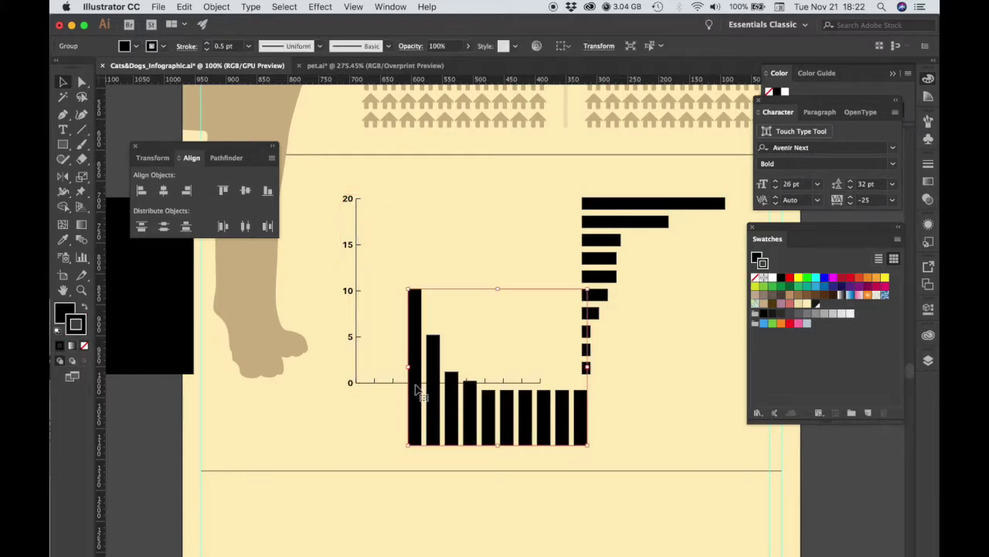
- Delete the graph's axis and number labels and move the columns beside the stepped bars
{"action": "left_click_drag", "start_coordinate": [326, 255], "coordinate": [381, 428]}
{"action": "key", "text": "BackSpace"}
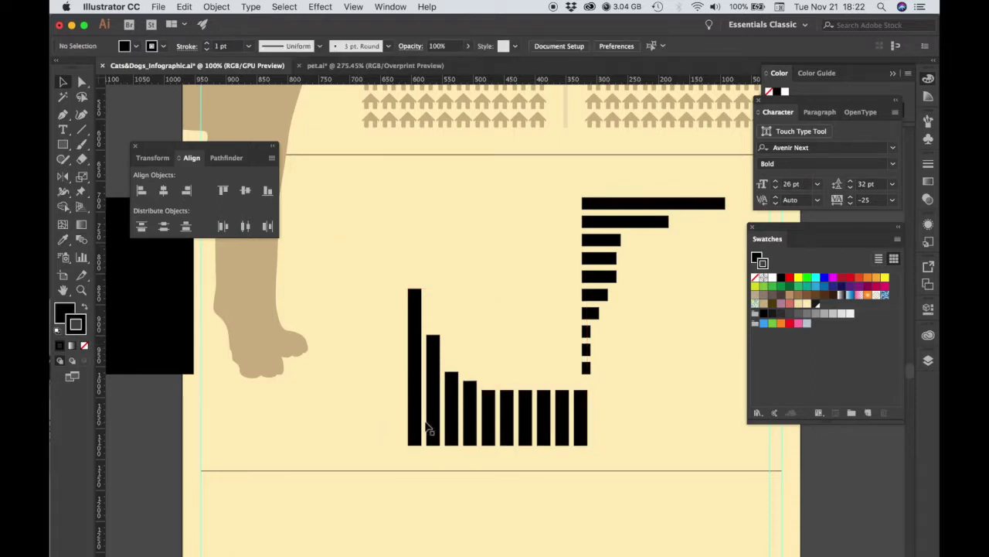
{"action": "left_click_drag", "start_coordinate": [485, 424], "coordinate": [424, 321]}
- Ungroup the ten columns into separate bar shapes and check the tallest bar stands alone
{"action": "left_click", "coordinate": [216, 6]}
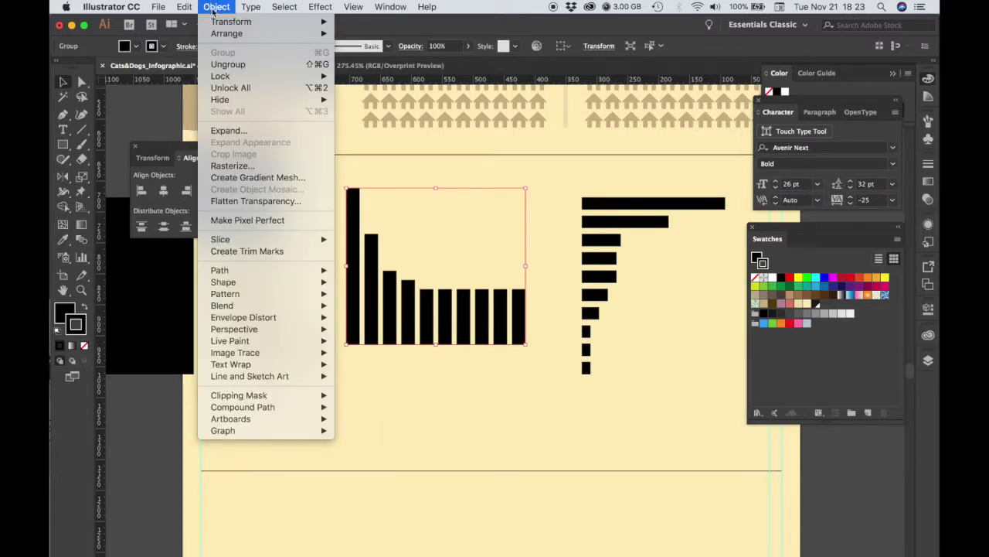
{"action": "left_click", "coordinate": [218, 66]}
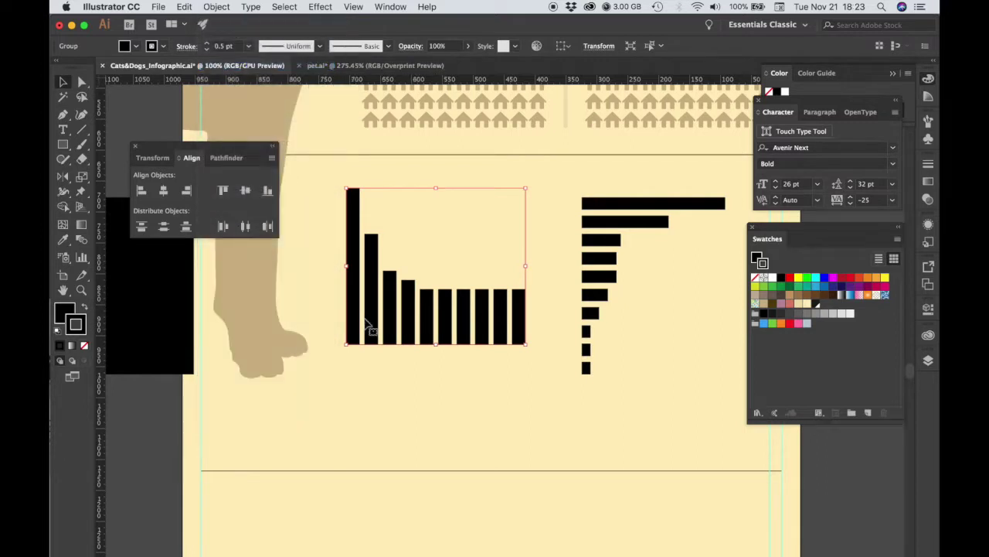
{"action": "right_click", "coordinate": [352, 277]}
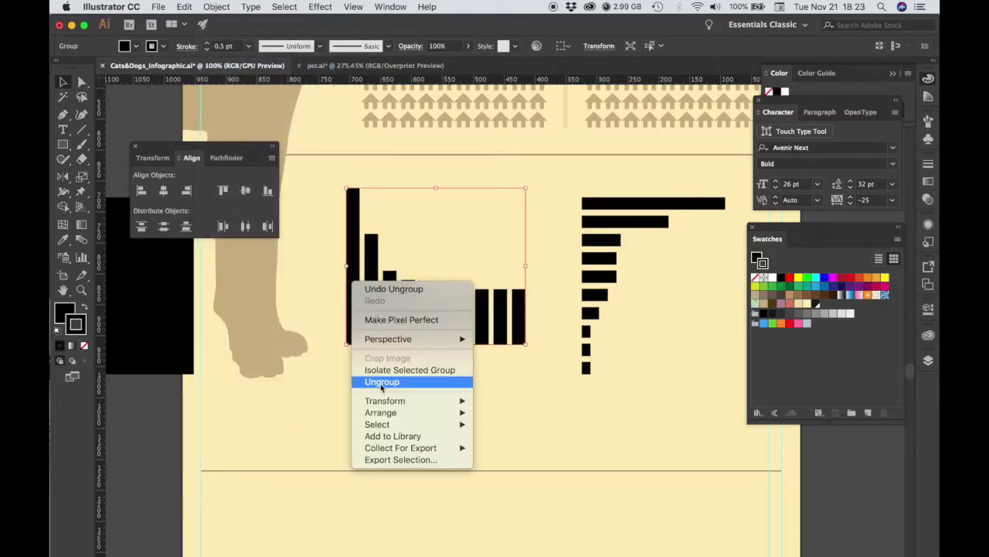
{"action": "left_click", "coordinate": [387, 381]}
{"action": "left_click", "coordinate": [398, 363]}
{"action": "left_click", "coordinate": [354, 315]}
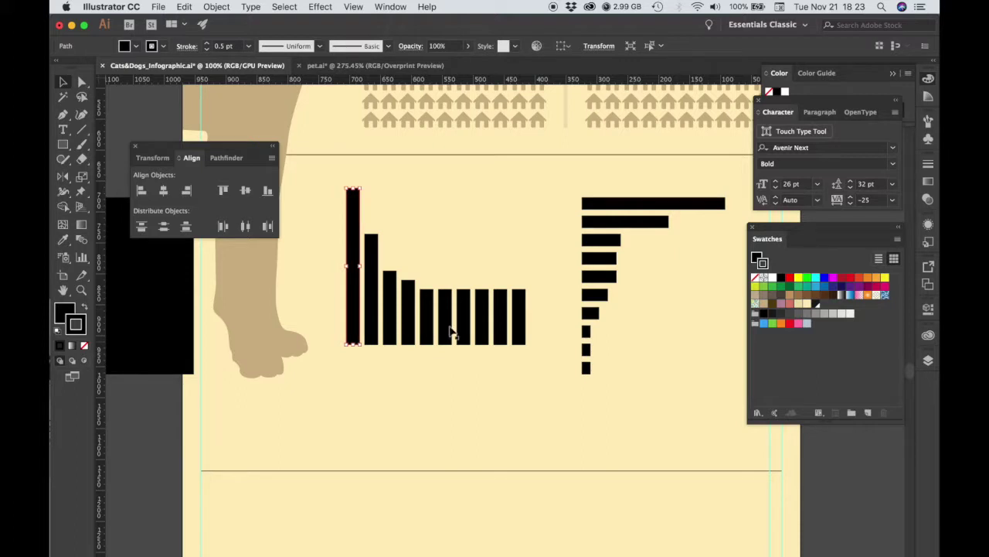
{"action": "left_click", "coordinate": [337, 231]}
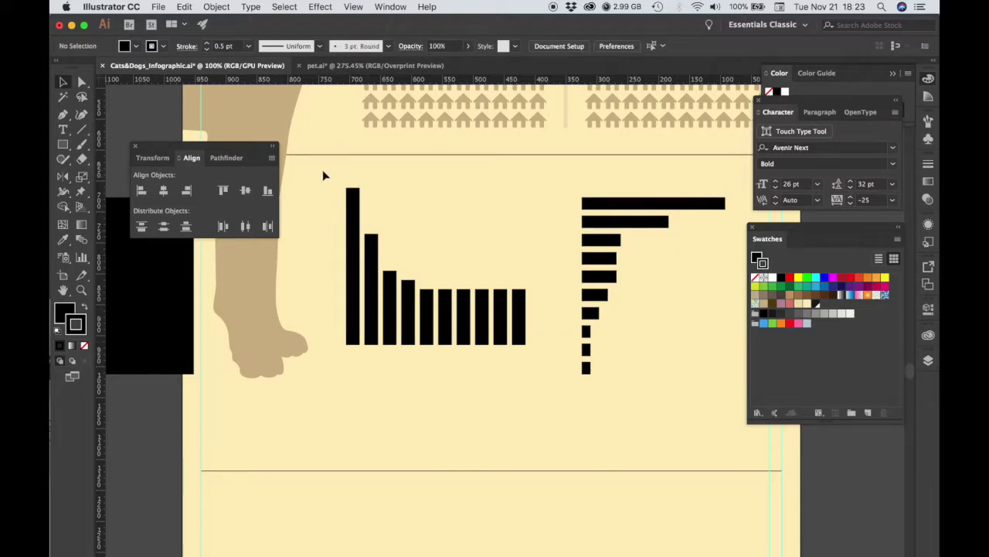
{"action": "mouse_move", "coordinate": [324, 176]}
{"action": "left_mouse_down"}
{"action": "mouse_move", "coordinate": [434, 297]}
{"action": "mouse_move", "coordinate": [539, 346]}
{"action": "left_mouse_up"}
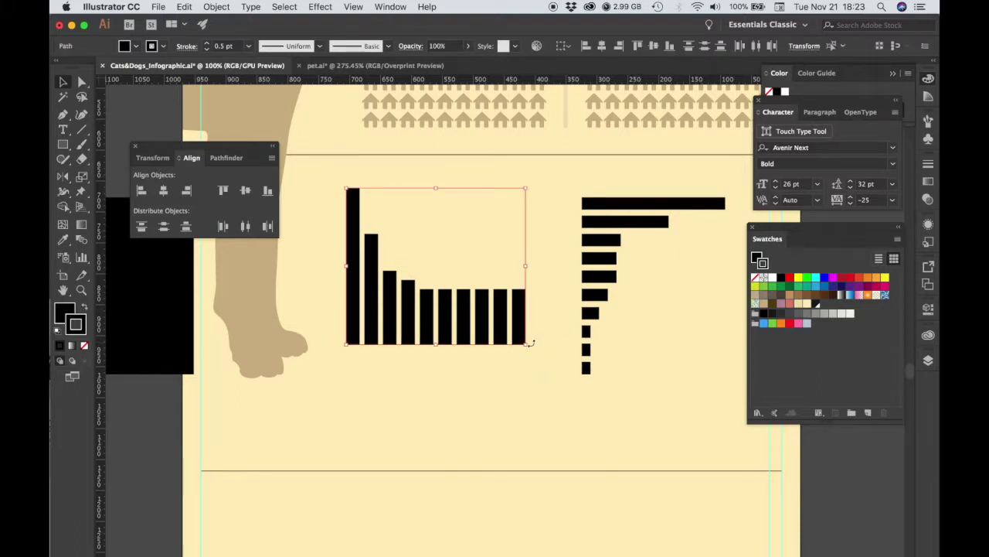
- Rotate the bars 90° and reflect them so they extend horizontally to the left
{"action": "key", "text": "ctrl+h"}
{"action": "mouse_move", "coordinate": [511, 360]}
{"action": "left_mouse_down"}
{"action": "mouse_move", "coordinate": [382, 360]}
{"action": "mouse_move", "coordinate": [401, 384]}
{"action": "left_mouse_up"}
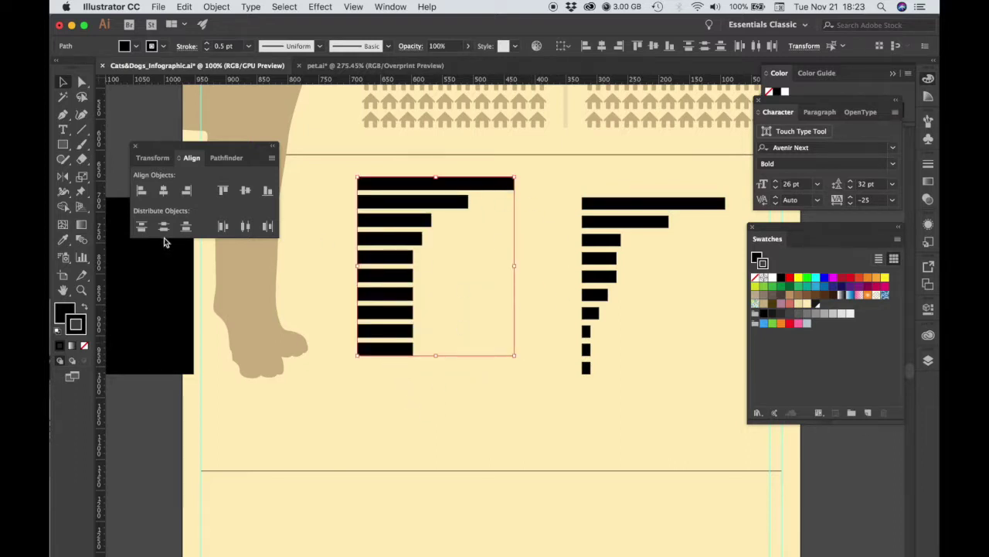
{"action": "left_click", "coordinate": [61, 181]}
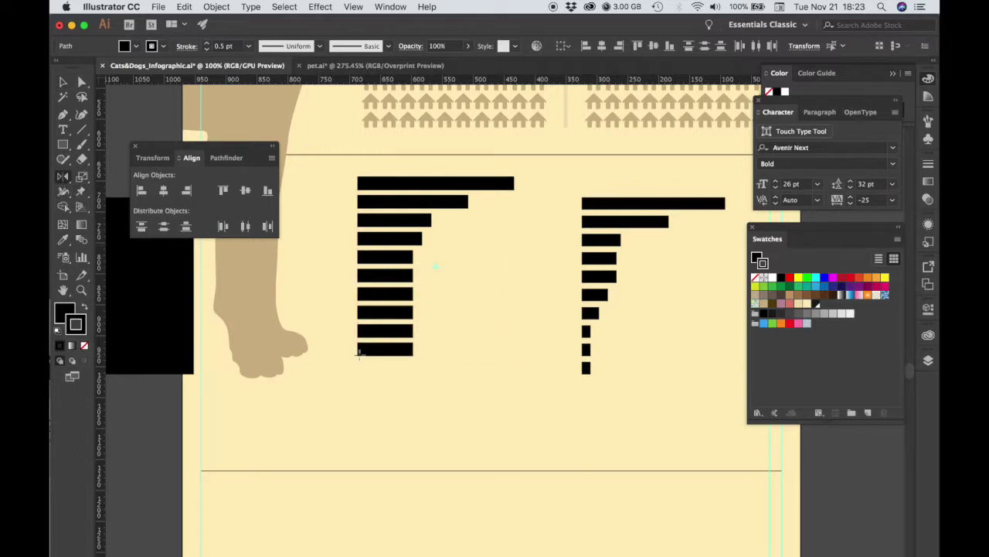
{"action": "left_click_drag", "start_coordinate": [359, 354], "coordinate": [280, 358]}
{"action": "left_click_drag", "start_coordinate": [279, 309], "coordinate": [215, 285]}
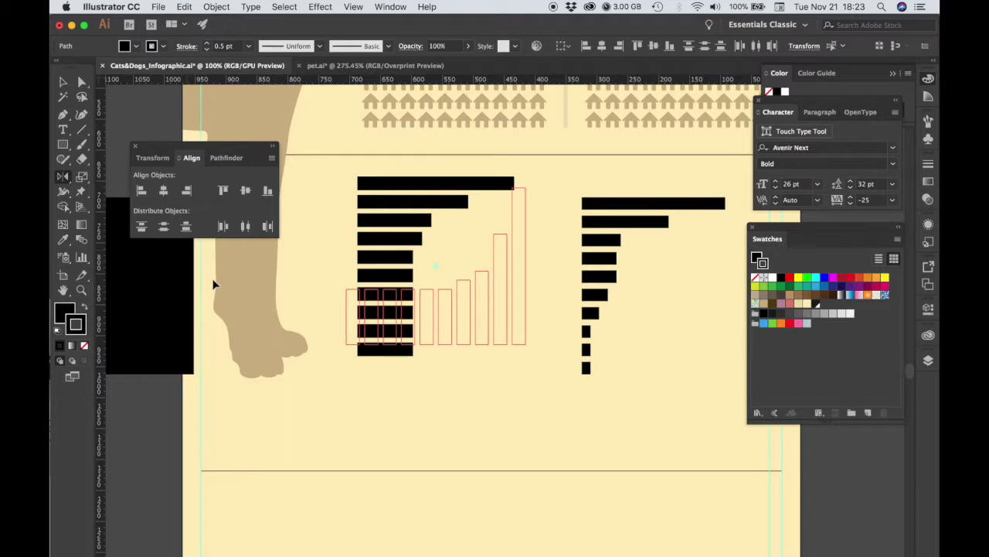
{"action": "left_click_drag", "start_coordinate": [442, 402], "coordinate": [515, 391]}
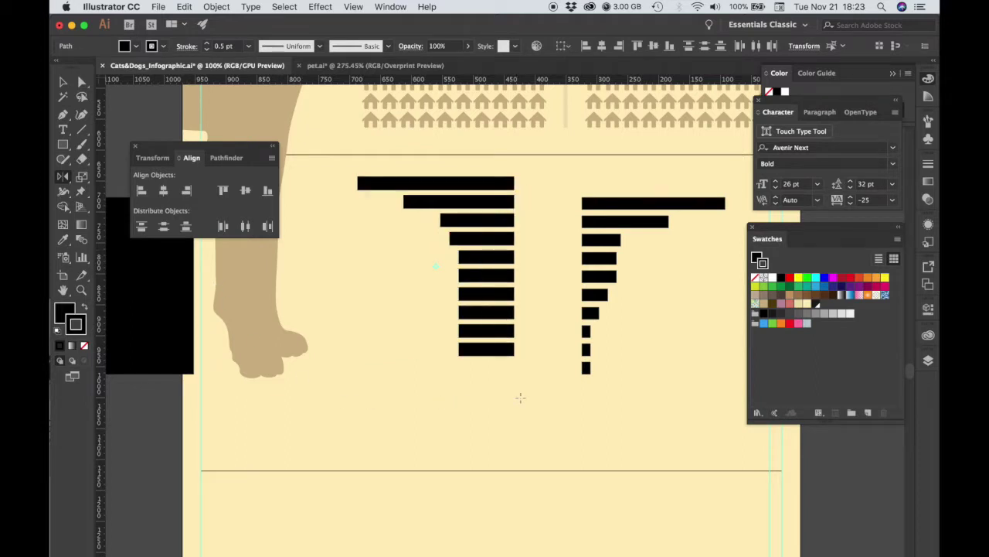
- Move the mirrored chart beside the right chart, level with its top bar
{"action": "left_click", "coordinate": [63, 81]}
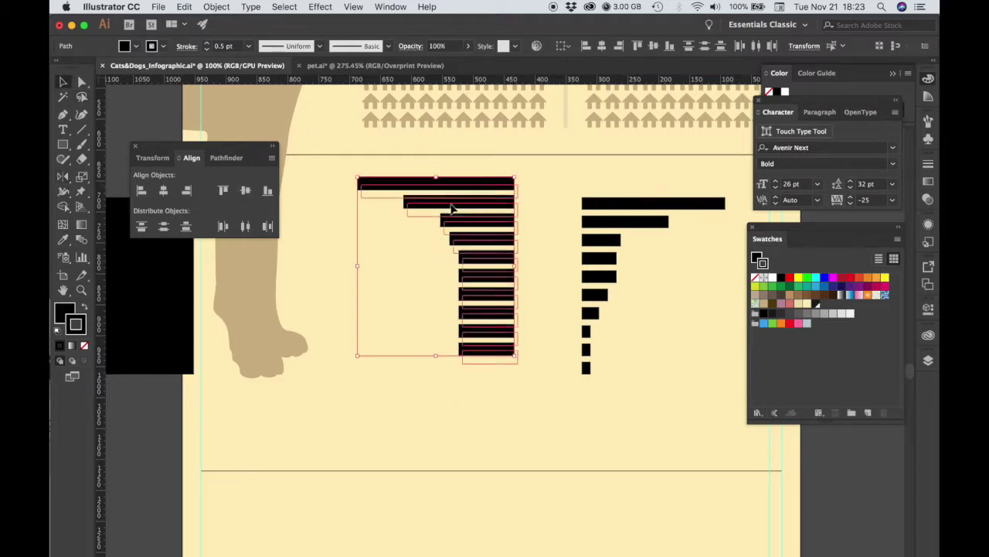
{"action": "left_click_drag", "start_coordinate": [448, 187], "coordinate": [490, 210]}
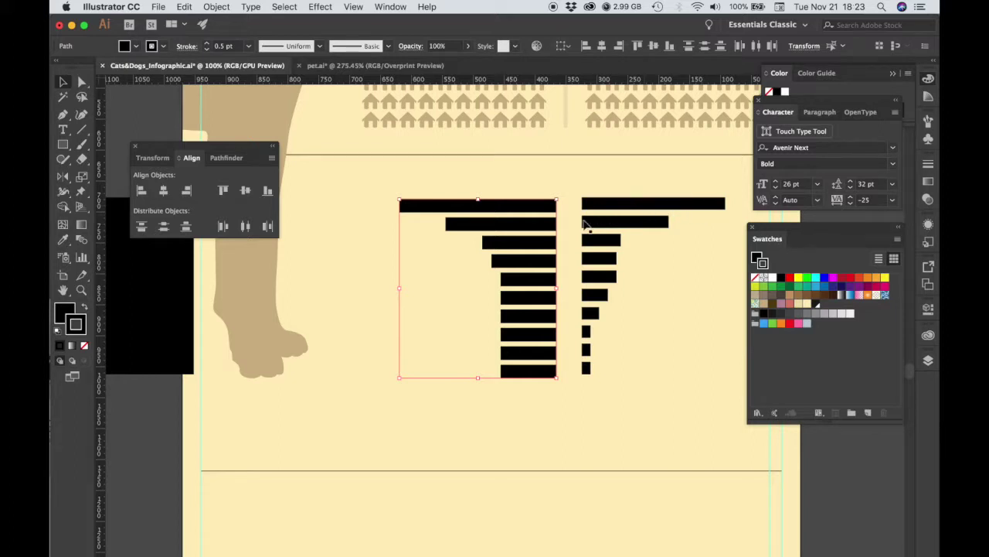
{"action": "left_click_drag", "start_coordinate": [513, 210], "coordinate": [511, 207]}
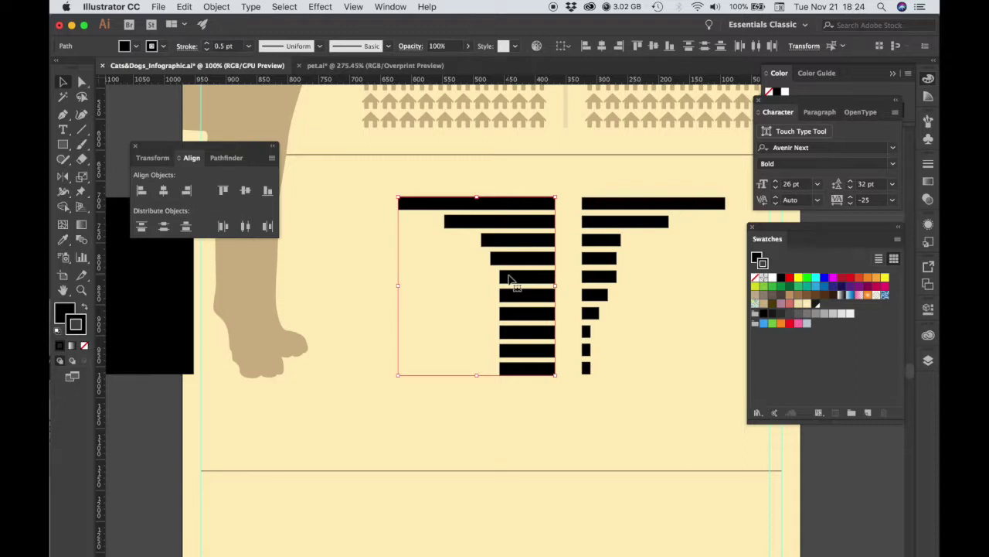
- Enter 121 px as the left bar chart's width in the Transform panel
{"action": "left_click", "coordinate": [152, 158]}
{"action": "left_click", "coordinate": [248, 179]}
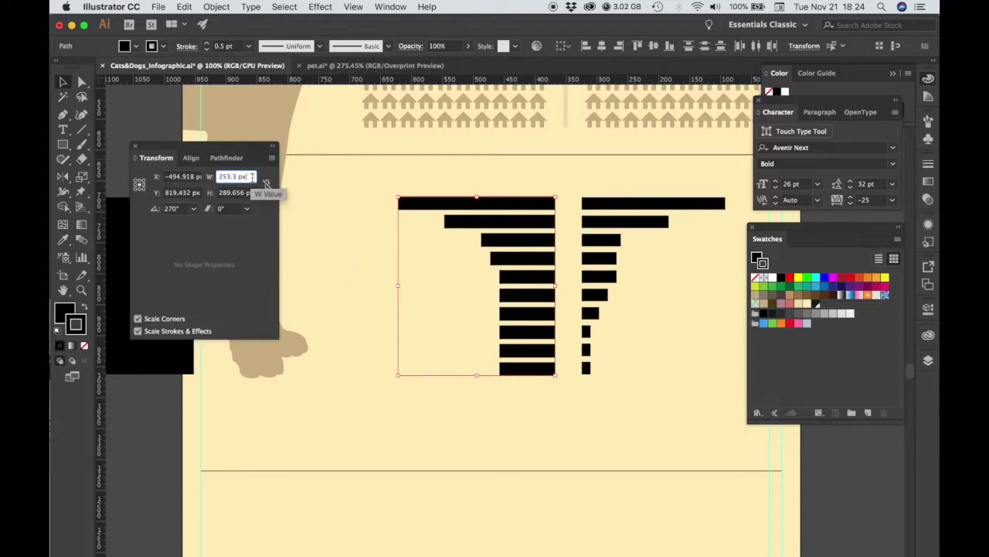
{"action": "type", "text": "12"}
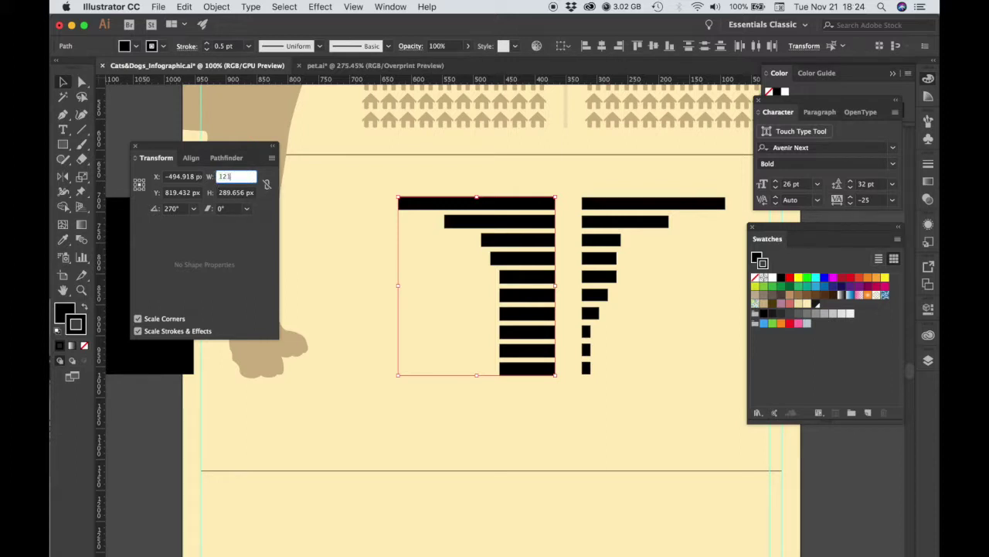
{"action": "type", "text": "1"}
{"action": "key", "text": "Return"}
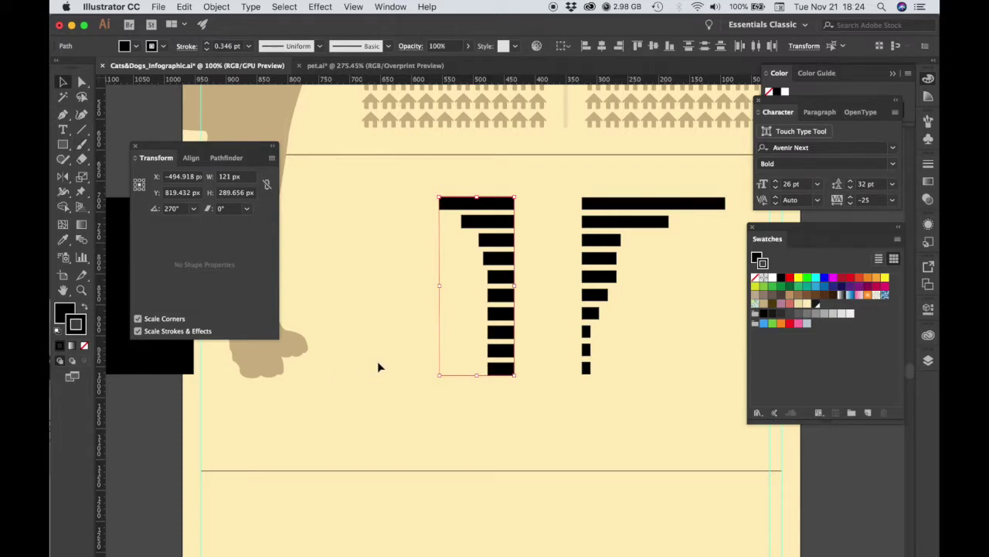
{"action": "left_click", "coordinate": [420, 313]}
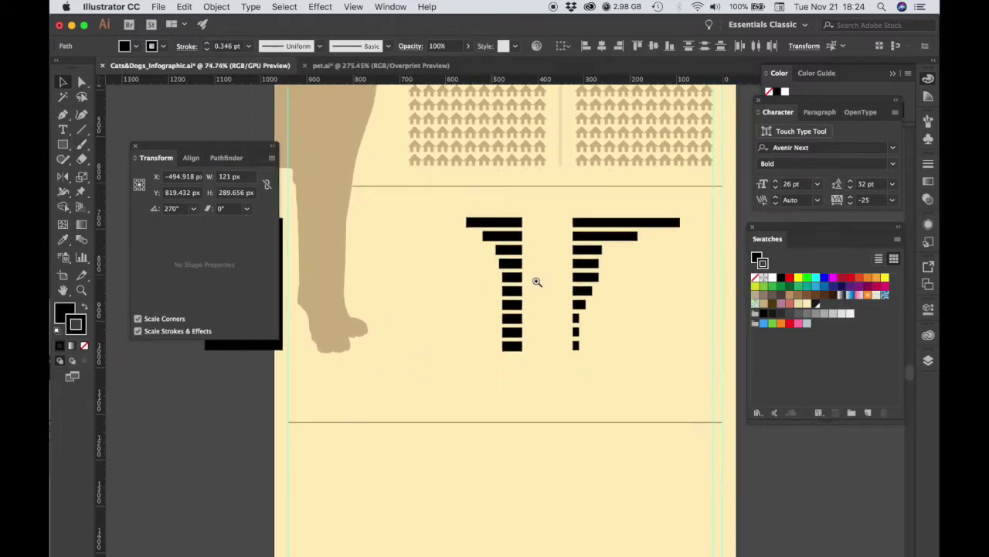
{"action": "scroll", "coordinate": [603, 296], "scroll_direction": "up", "scroll_amount": 2}
{"action": "scroll", "coordinate": [603, 296], "scroll_direction": "up", "scroll_amount": 1}
{"action": "scroll", "coordinate": [611, 298], "scroll_direction": "right", "scroll_amount": 2}
{"action": "left_click", "coordinate": [424, 248]}
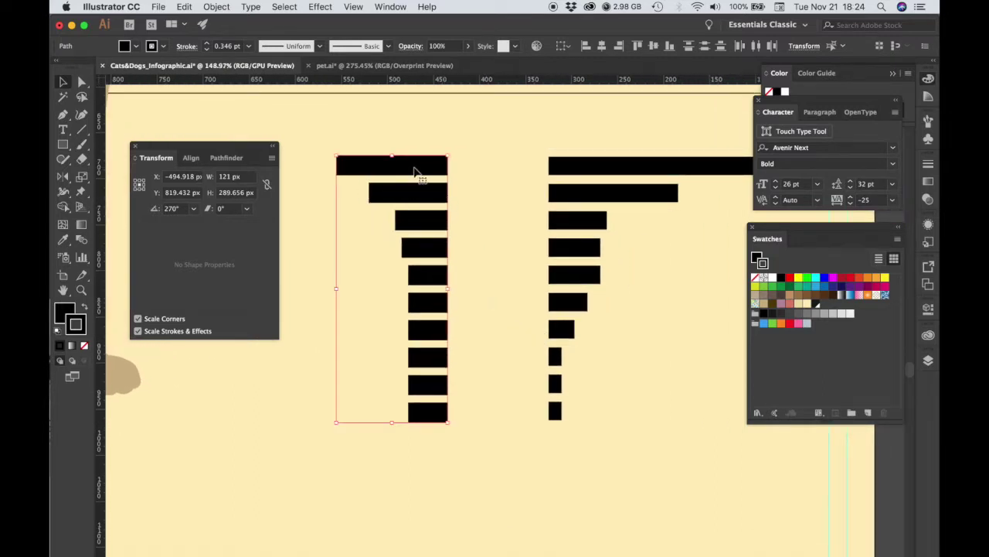
- Set the top three bars of the left chart to 20 px height
{"action": "left_click", "coordinate": [323, 194]}
{"action": "left_click", "coordinate": [373, 172]}
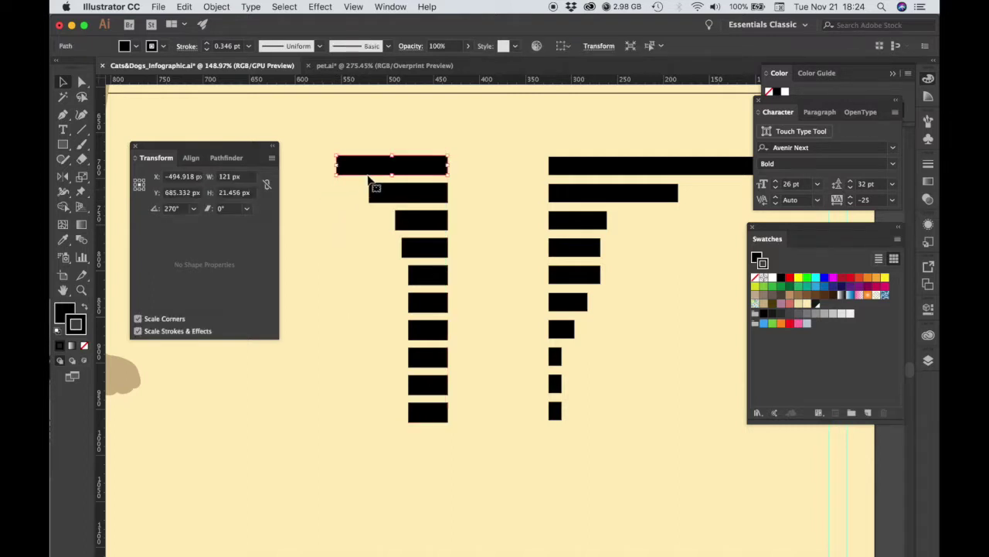
{"action": "left_click", "coordinate": [240, 194]}
{"action": "double_click", "coordinate": [232, 192]}
{"action": "type", "text": "20"}
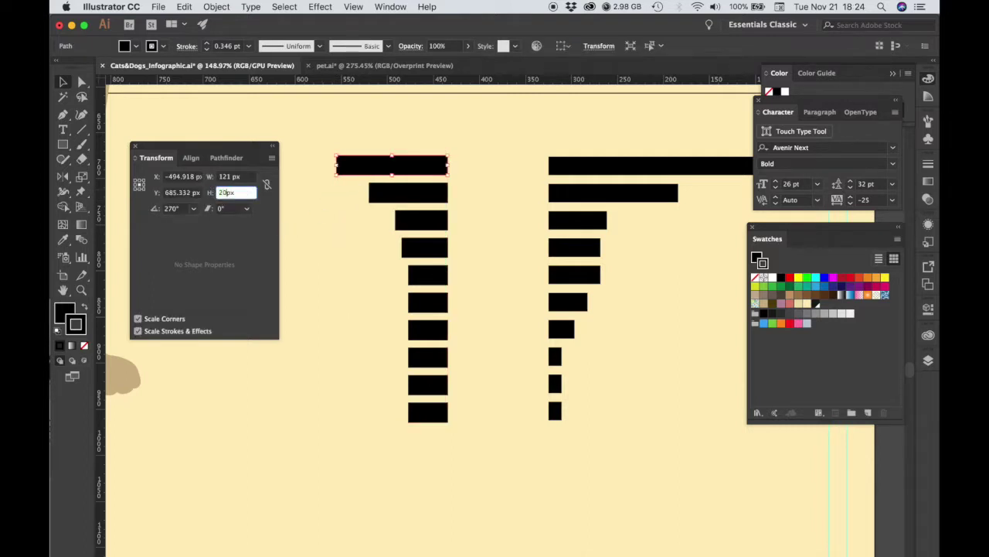
{"action": "key", "text": "Tab"}
{"action": "left_click", "coordinate": [389, 202]}
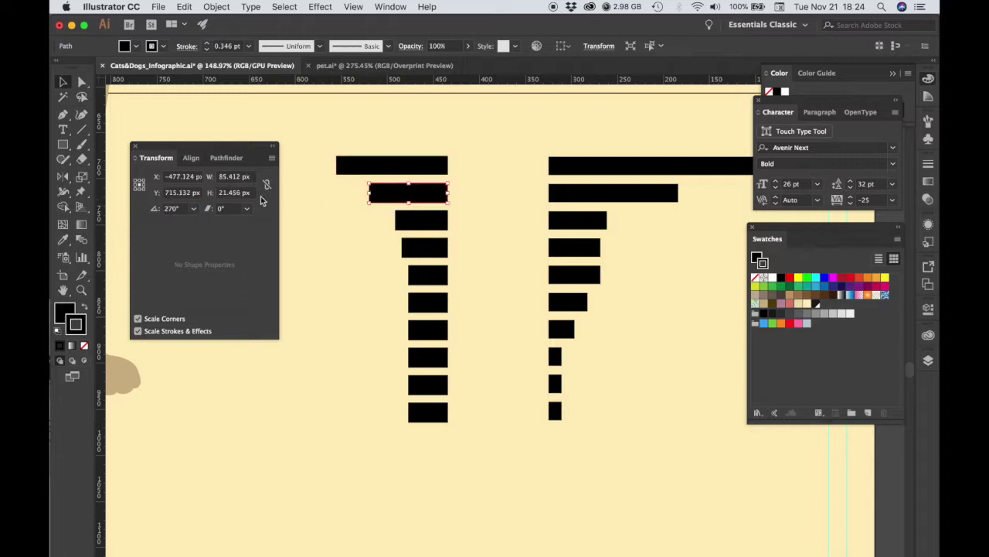
{"action": "double_click", "coordinate": [232, 192]}
{"action": "type", "text": "20"}
{"action": "key", "text": "Tab"}
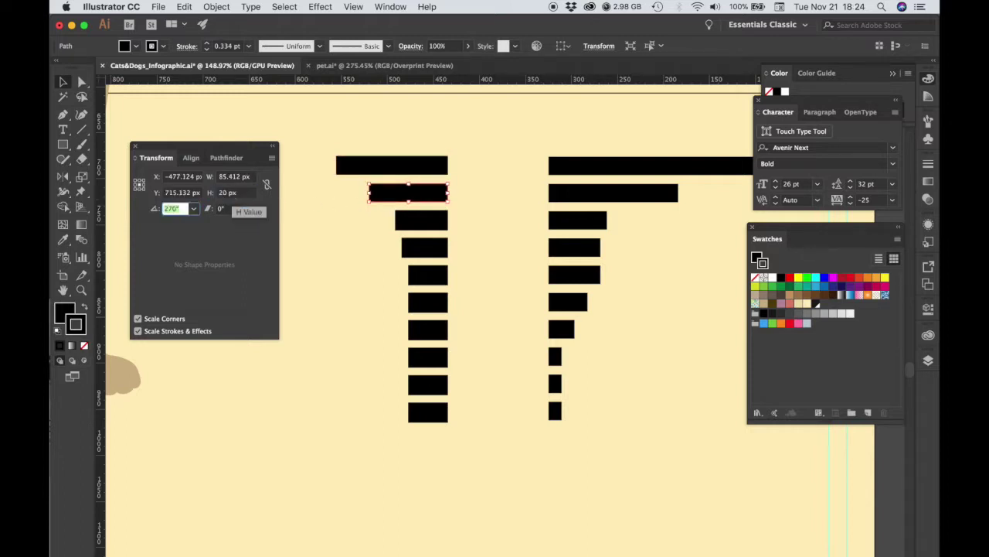
{"action": "left_click", "coordinate": [418, 224]}
{"action": "double_click", "coordinate": [236, 194]}
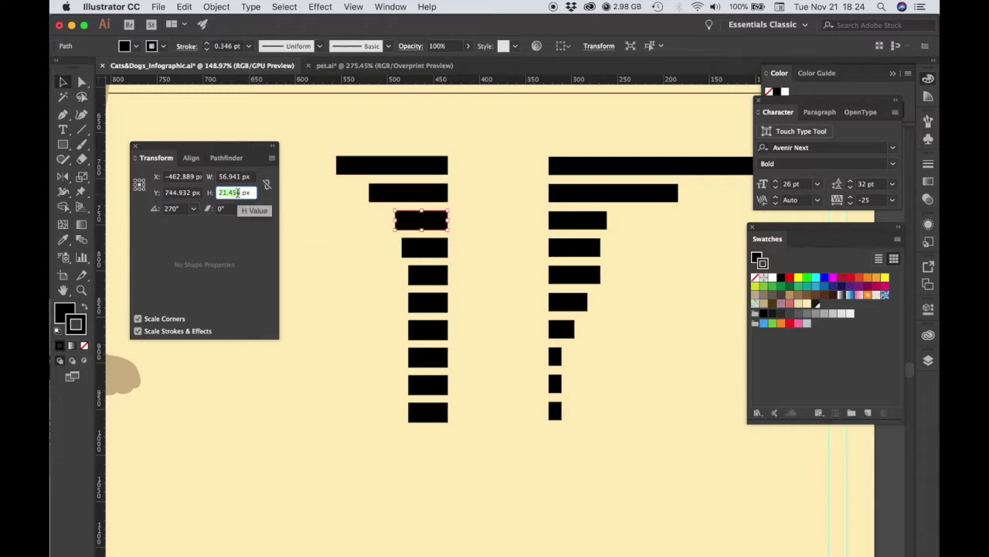
{"action": "type", "text": "20"}
{"action": "key", "text": "Tab"}
- Set the fourth, fifth and sixth bars to 20 px height
{"action": "left_click", "coordinate": [416, 255]}
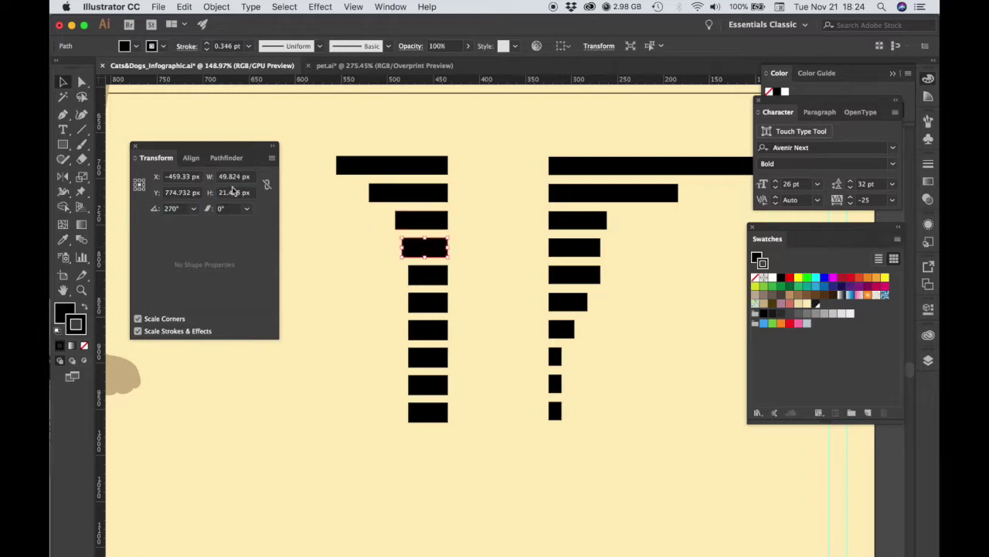
{"action": "type", "text": "20"}
{"action": "key", "text": "Tab"}
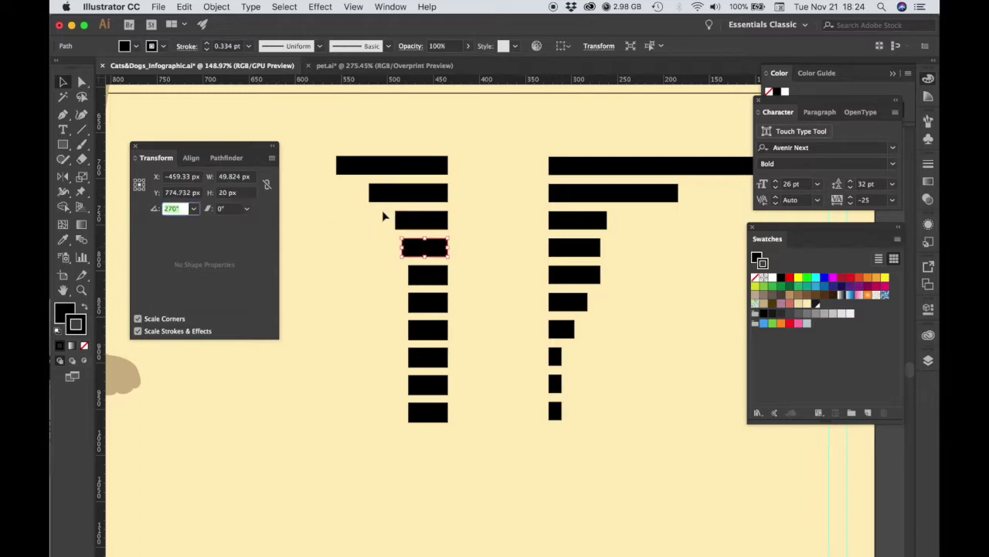
{"action": "left_click", "coordinate": [428, 274]}
{"action": "left_click", "coordinate": [232, 193]}
{"action": "type", "text": "20"}
{"action": "key", "text": "Tab"}
{"action": "left_click", "coordinate": [427, 302]}
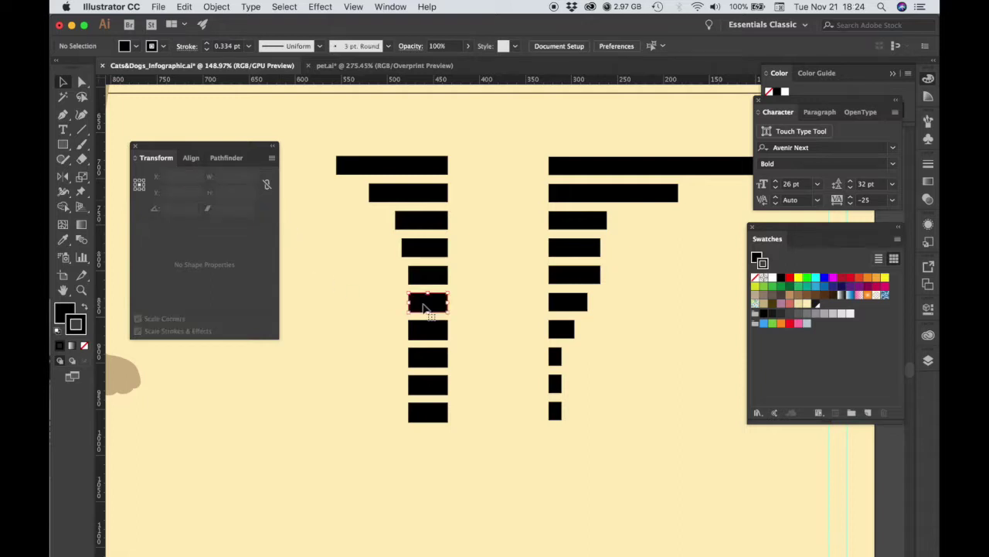
{"action": "left_click", "coordinate": [235, 192]}
{"action": "type", "text": "20"}
{"action": "key", "text": "Tab"}
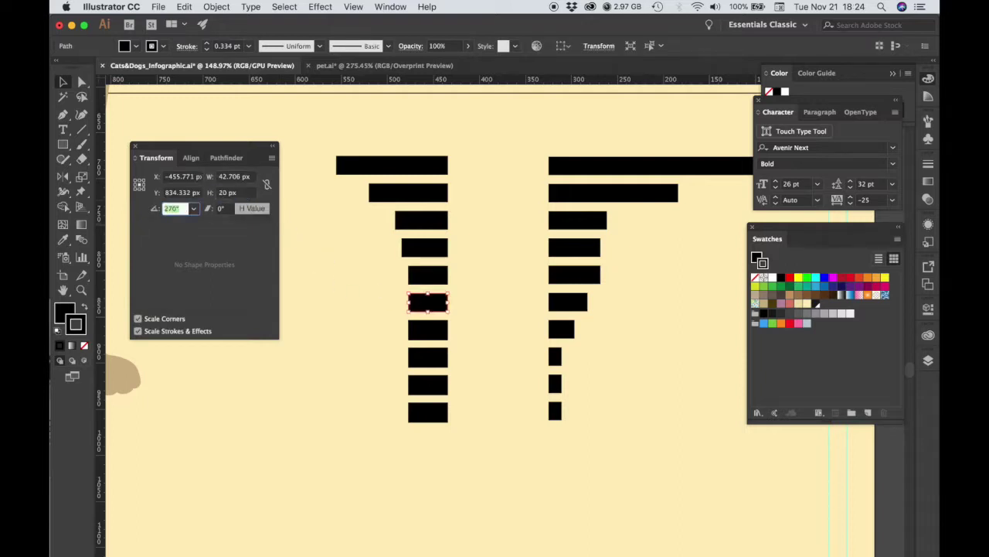
- Set the seventh and eighth bars to 20 px height
{"action": "left_click", "coordinate": [417, 336]}
{"action": "left_click", "coordinate": [236, 193]}
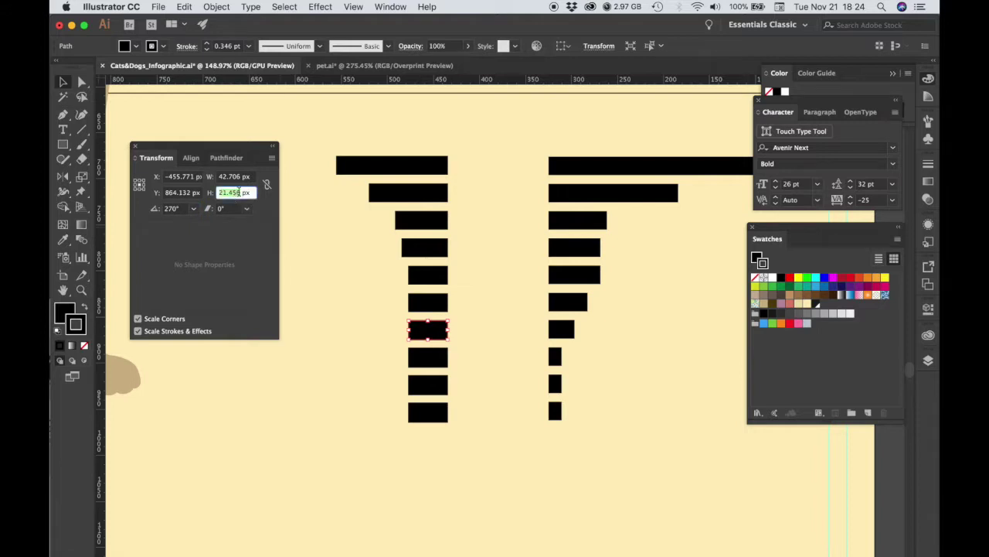
{"action": "type", "text": "20"}
{"action": "key", "text": "Tab"}
{"action": "left_click", "coordinate": [417, 358]}
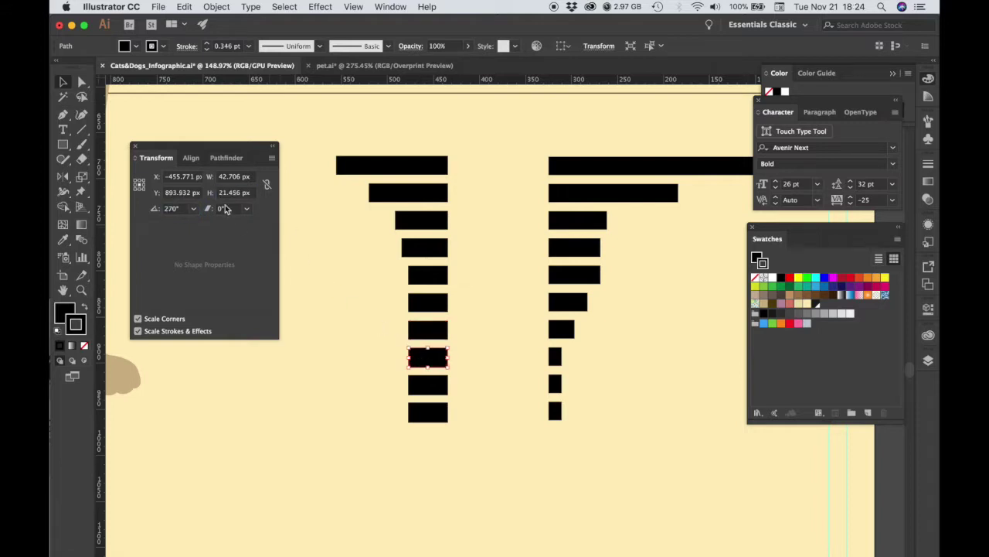
{"action": "left_click", "coordinate": [235, 192]}
{"action": "type", "text": "20"}
{"action": "key", "text": "Tab"}
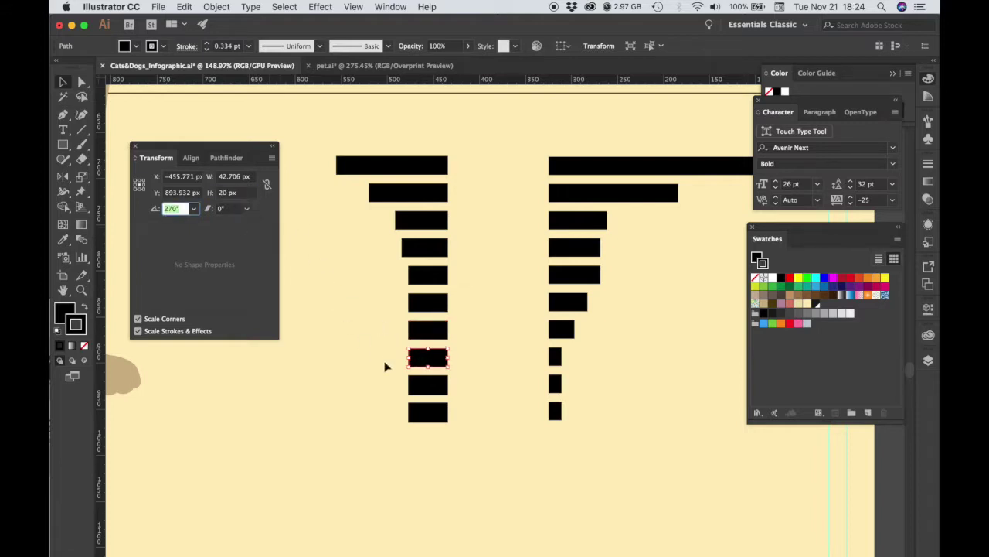
- Set the ninth and bottom bars to 20 px height, then deselect
{"action": "left_click", "coordinate": [429, 384]}
{"action": "left_click", "coordinate": [231, 194]}
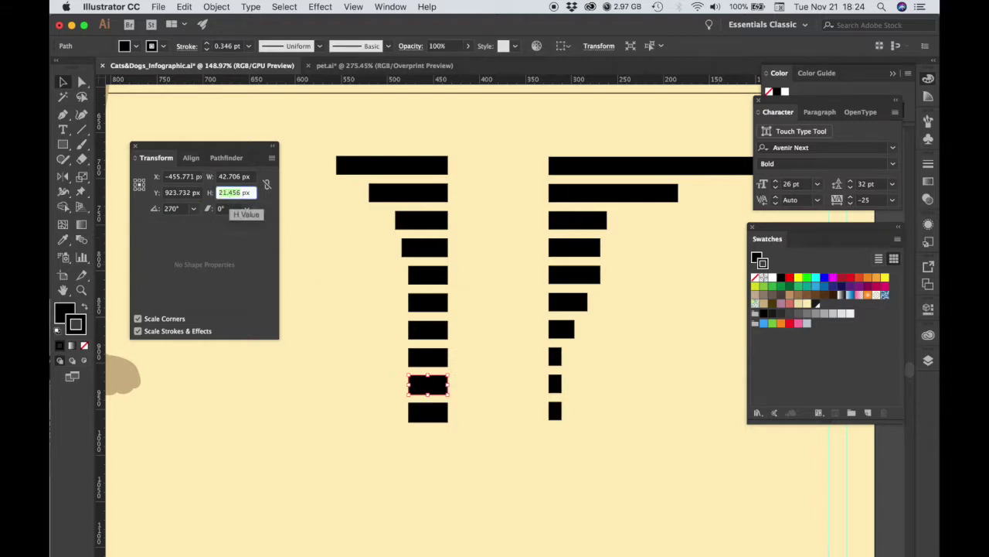
{"action": "type", "text": "20"}
{"action": "key", "text": "Tab"}
{"action": "left_click", "coordinate": [430, 415]}
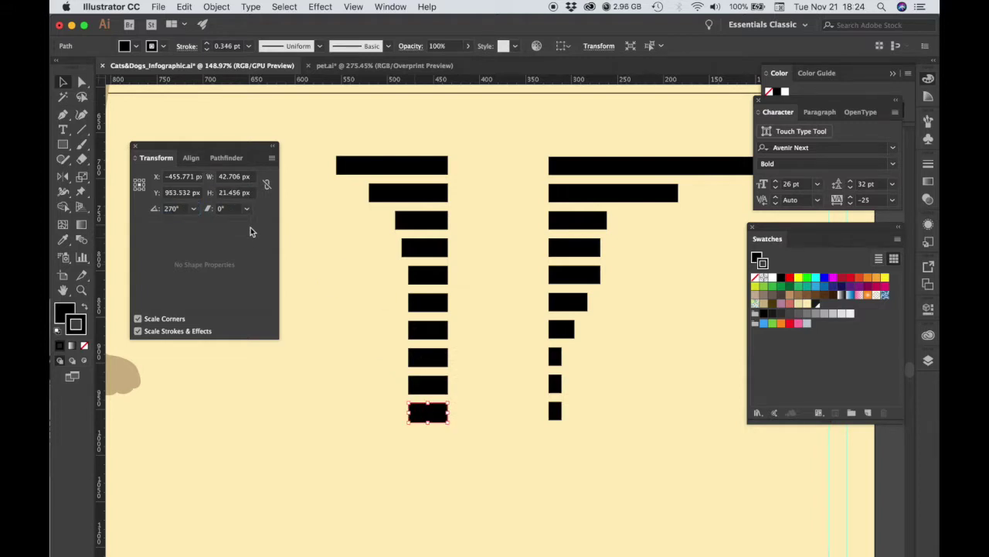
{"action": "left_click", "coordinate": [232, 193]}
{"action": "type", "text": "20"}
{"action": "key", "text": "Tab"}
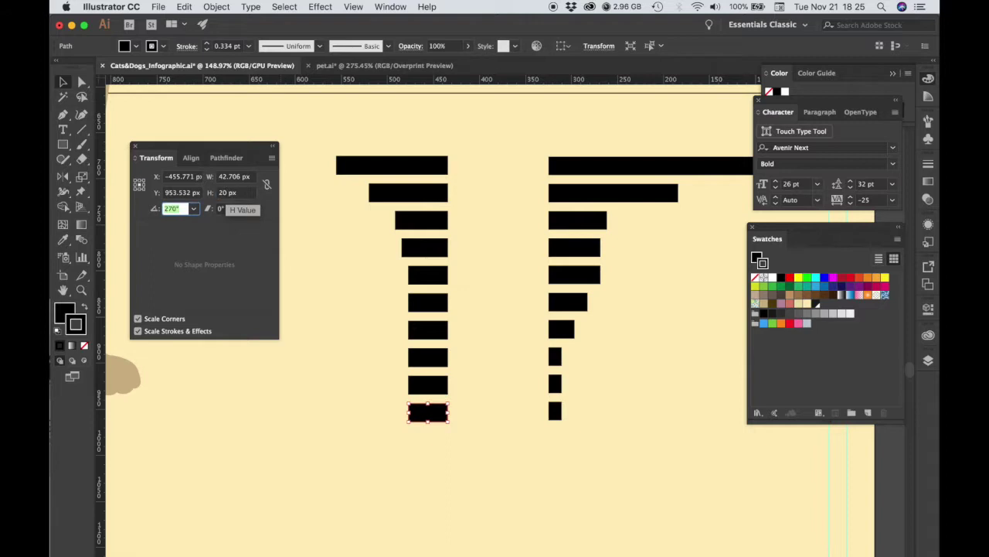
{"action": "left_click", "coordinate": [327, 242]}
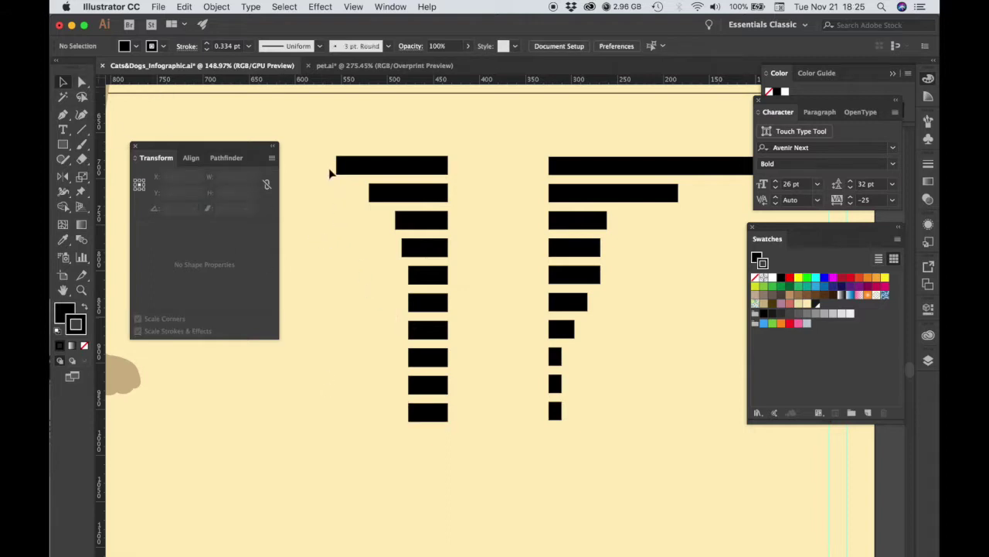
{"action": "left_click", "coordinate": [402, 168]}
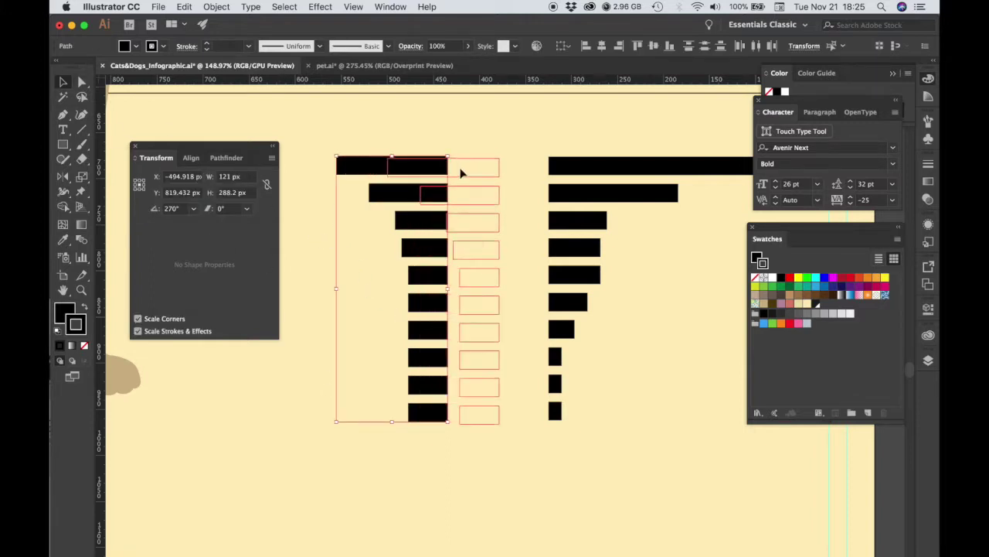
- Remove the bars' stroke and butt the left column edge to edge against the right column
{"action": "mouse_move", "coordinate": [403, 166]}
{"action": "left_mouse_down"}
{"action": "mouse_move", "coordinate": [463, 167]}
{"action": "mouse_move", "coordinate": [597, 243]}
{"action": "mouse_move", "coordinate": [647, 325]}
{"action": "left_mouse_up"}
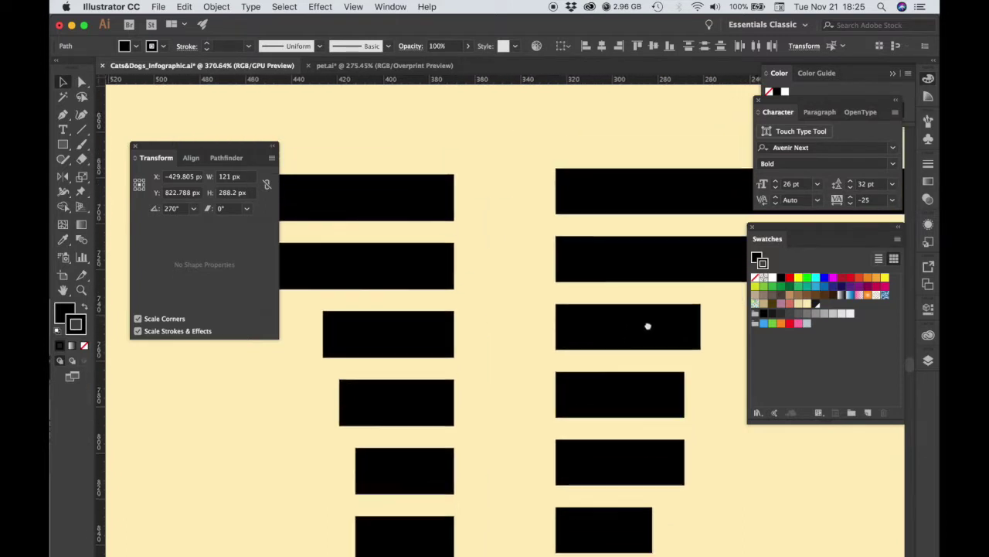
{"action": "left_click_drag", "start_coordinate": [394, 209], "coordinate": [498, 201]}
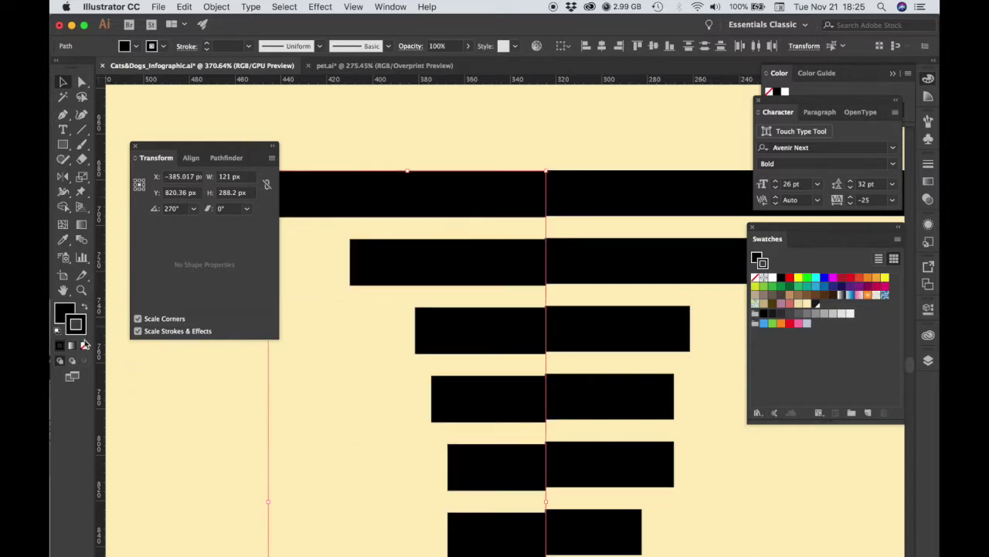
{"action": "left_click", "coordinate": [84, 346]}
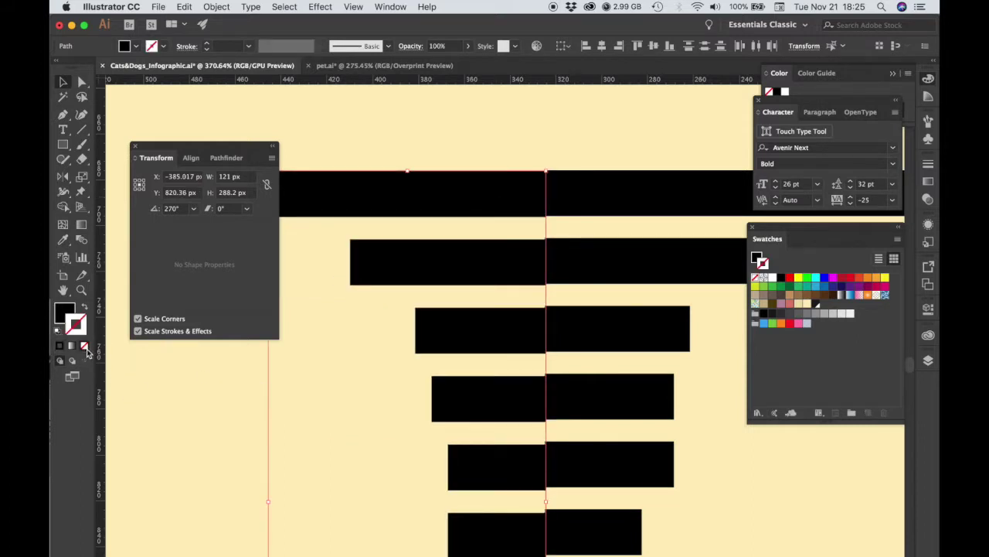
{"action": "mouse_move", "coordinate": [479, 193]}
{"action": "left_mouse_down"}
{"action": "mouse_move", "coordinate": [459, 201]}
{"action": "mouse_move", "coordinate": [729, 407]}
{"action": "left_mouse_up"}
{"action": "left_click_drag", "start_coordinate": [535, 264], "coordinate": [571, 267]}
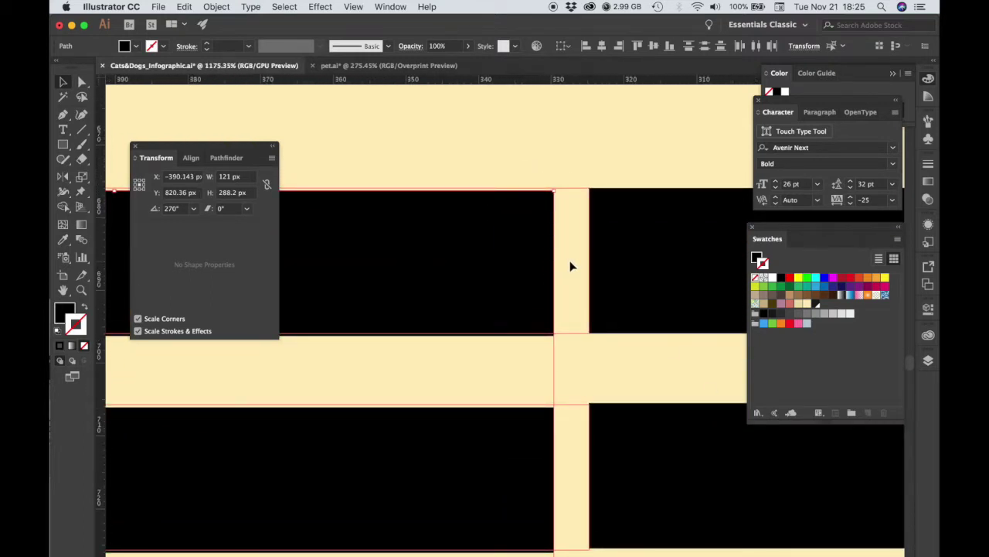
{"action": "left_click_drag", "start_coordinate": [571, 267], "coordinate": [570, 267]}
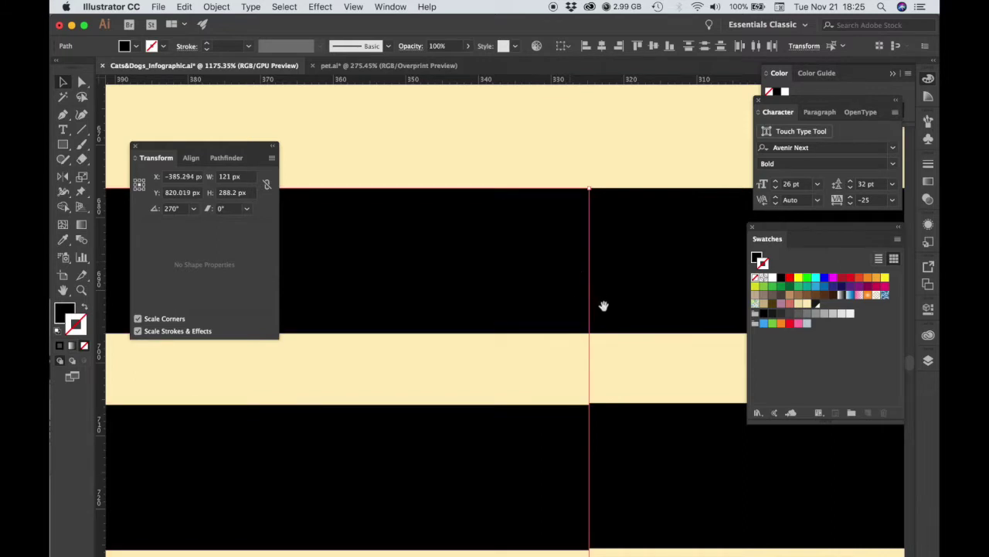
- Nudge the bottom-left bar up so it sits level with its right-hand partner
{"action": "scroll", "coordinate": [600, 336], "scroll_direction": "down", "scroll_amount": 5, "text": "alt"}
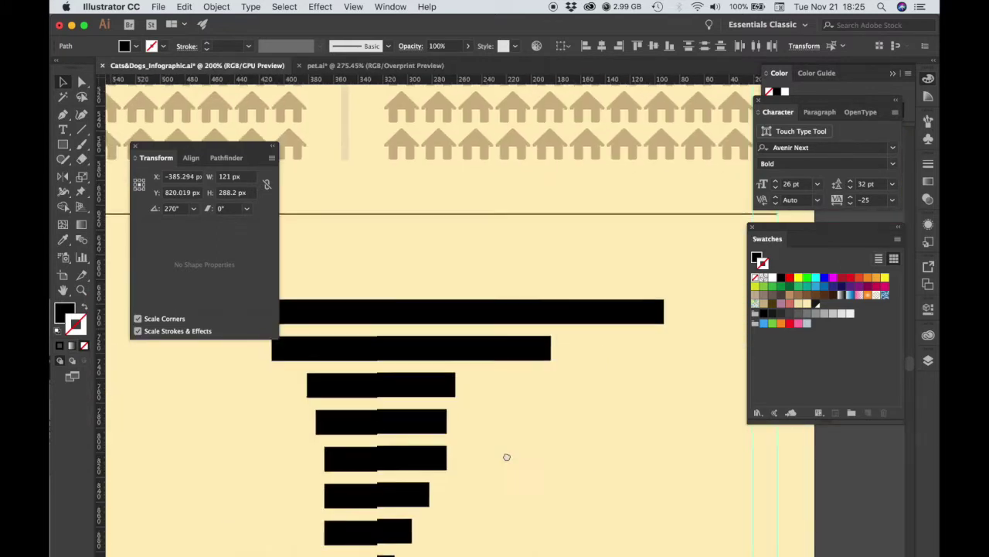
{"action": "scroll", "coordinate": [507, 456], "scroll_direction": "down", "scroll_amount": 3}
{"action": "scroll", "coordinate": [572, 324], "scroll_direction": "down", "scroll_amount": 2, "text": "alt"}
{"action": "scroll", "coordinate": [479, 371], "scroll_direction": "left", "scroll_amount": 2}
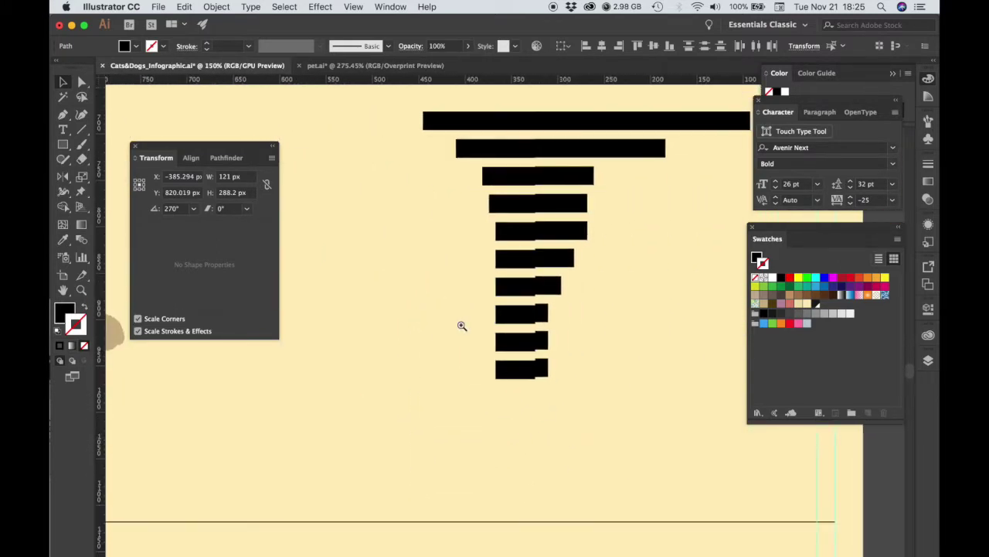
{"action": "mouse_move", "coordinate": [463, 326]}
{"action": "left_mouse_down"}
{"action": "mouse_move", "coordinate": [638, 487]}
{"action": "mouse_move", "coordinate": [706, 515]}
{"action": "mouse_move", "coordinate": [515, 391]}
{"action": "mouse_move", "coordinate": [677, 491]}
{"action": "mouse_move", "coordinate": [500, 347]}
{"action": "mouse_move", "coordinate": [582, 413]}
{"action": "mouse_move", "coordinate": [572, 422]}
{"action": "left_mouse_up"}
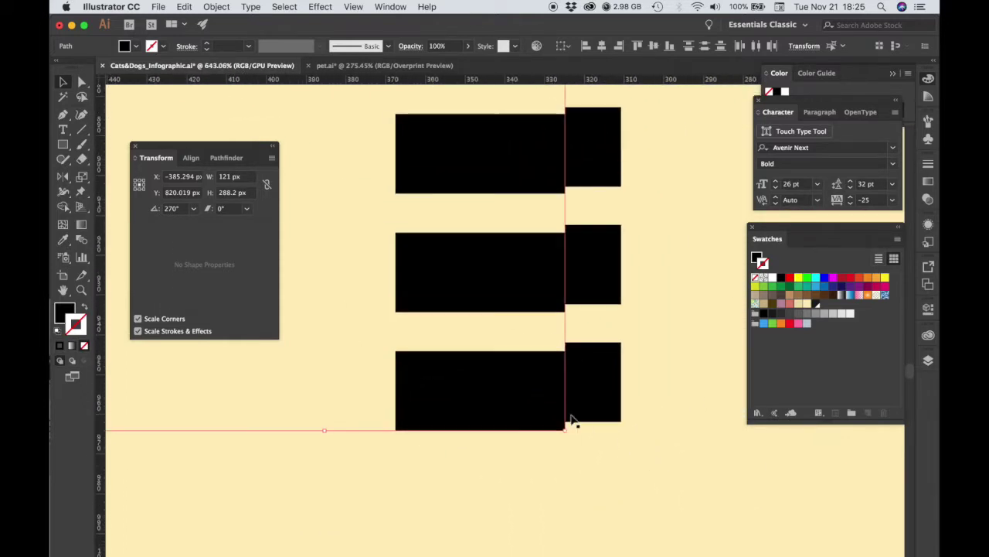
{"action": "left_click", "coordinate": [485, 409]}
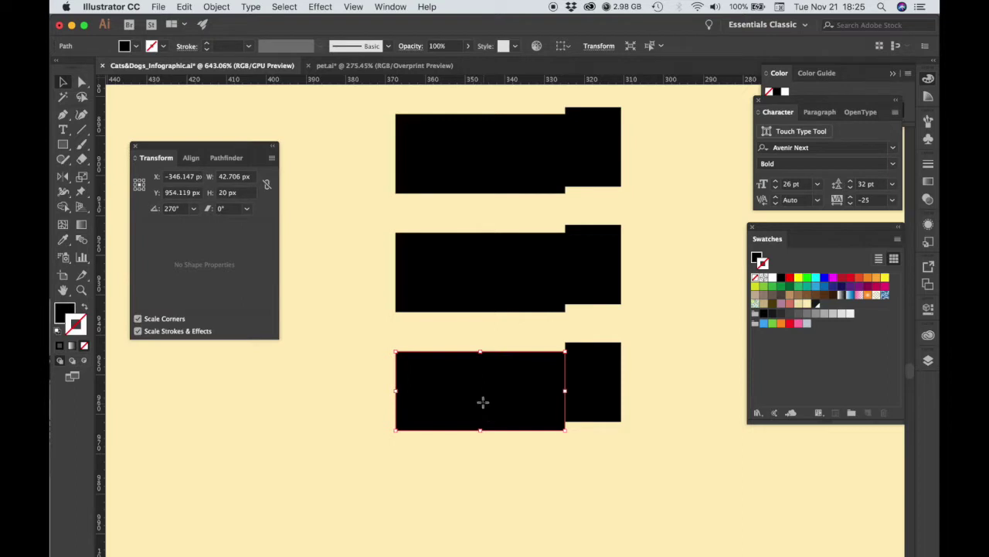
{"action": "key", "text": "Up"}
{"action": "key", "text": "Up"}
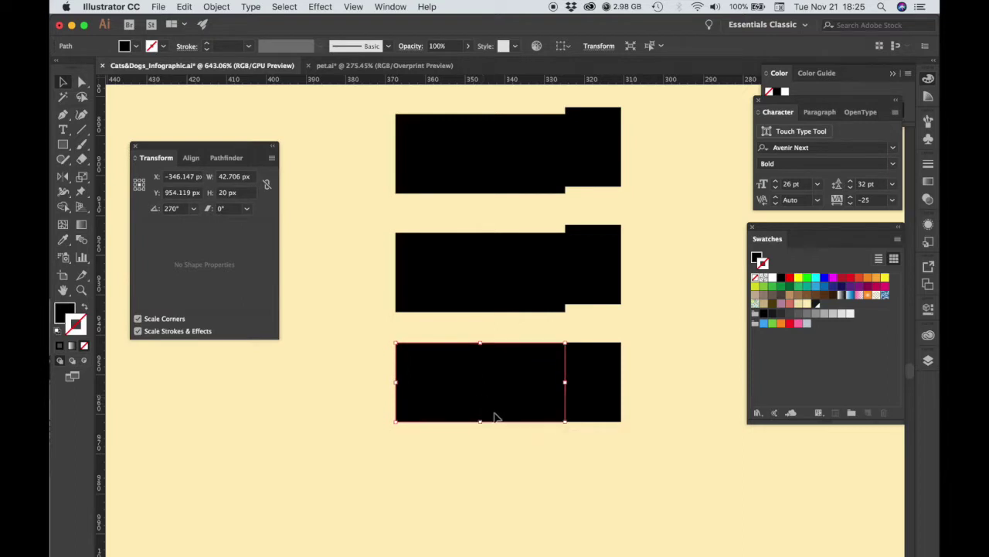
- Bring up the Align panel and select all the left bars
{"action": "key", "text": "z"}
{"action": "left_click", "coordinate": [490, 405], "text": "alt"}
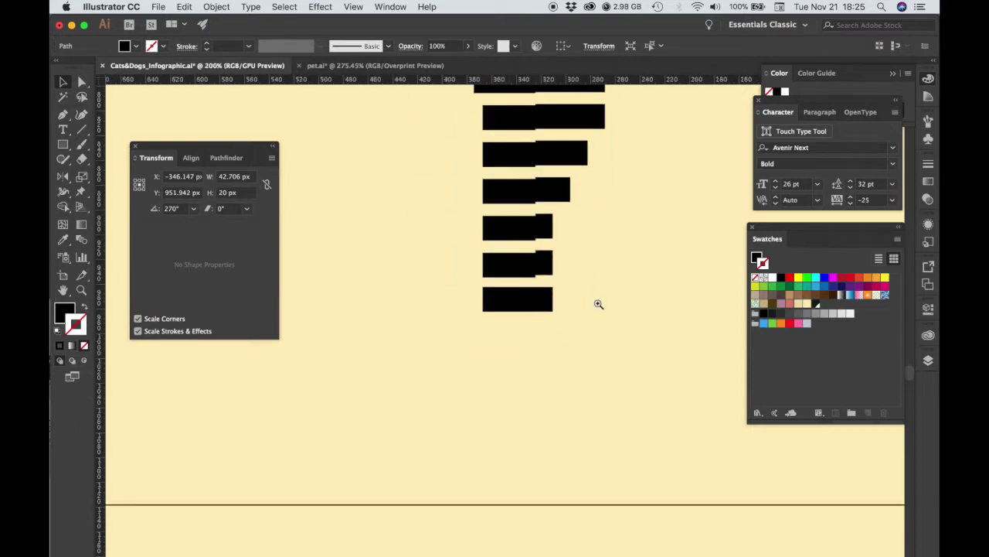
{"action": "left_click", "coordinate": [598, 304], "text": "alt"}
{"action": "key", "text": "v"}
{"action": "key", "text": "shift+F7"}
{"action": "left_click_drag", "start_coordinate": [343, 165], "coordinate": [497, 456]}
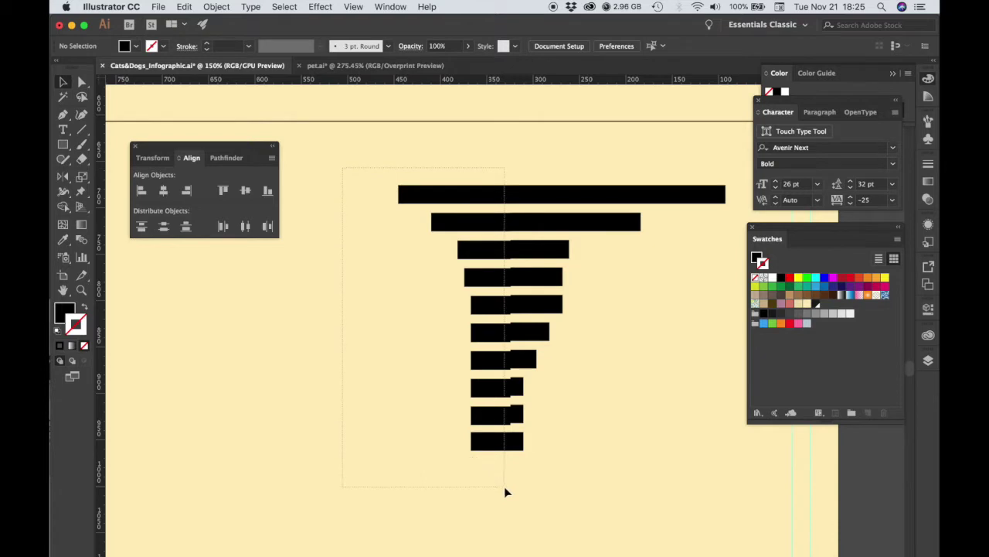
- Distribute the left bars evenly by their bottoms and slide them left to leave a gap
{"action": "left_click", "coordinate": [487, 445]}
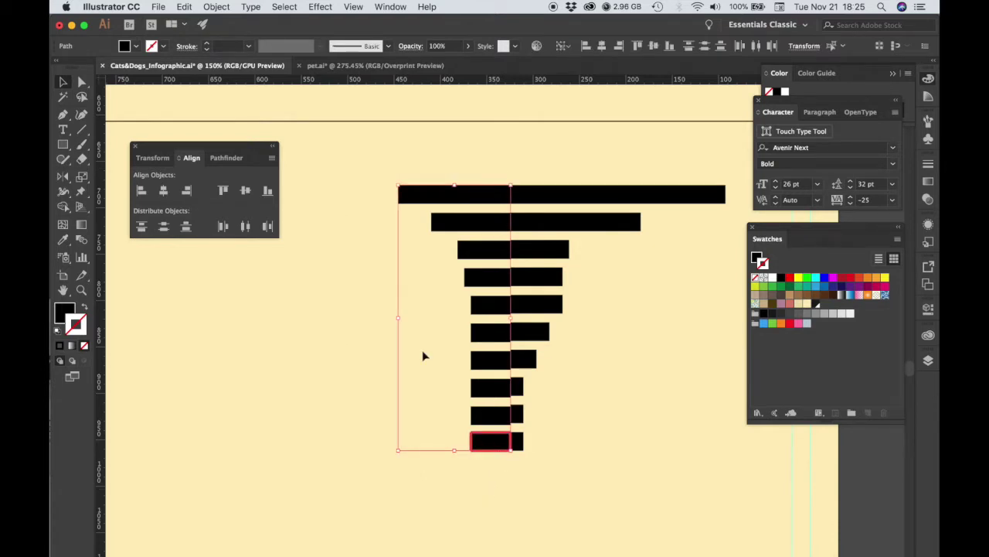
{"action": "left_click", "coordinate": [186, 227]}
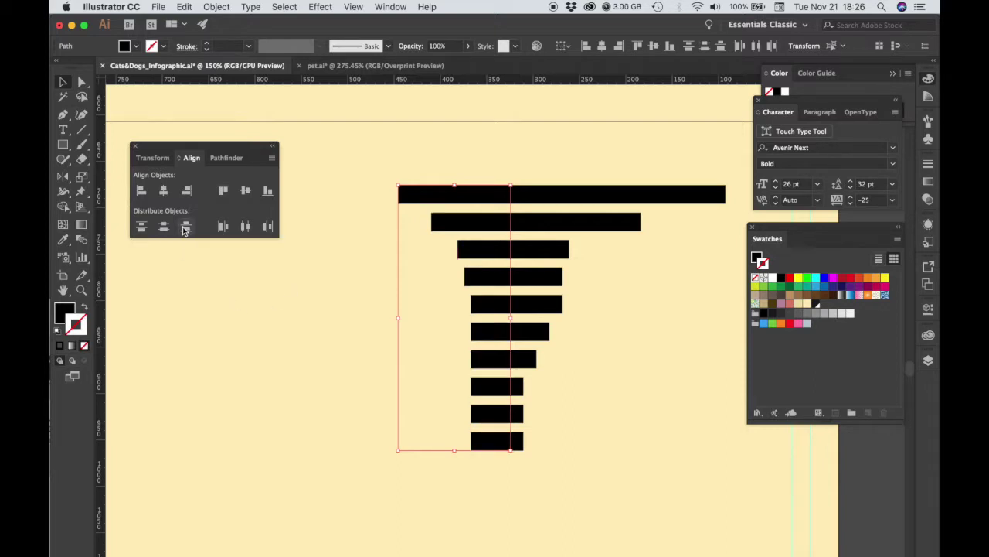
{"action": "left_click", "coordinate": [290, 358]}
{"action": "mouse_move", "coordinate": [371, 158]}
{"action": "left_mouse_down"}
{"action": "mouse_move", "coordinate": [464, 464]}
{"action": "mouse_move", "coordinate": [499, 524]}
{"action": "left_mouse_up"}
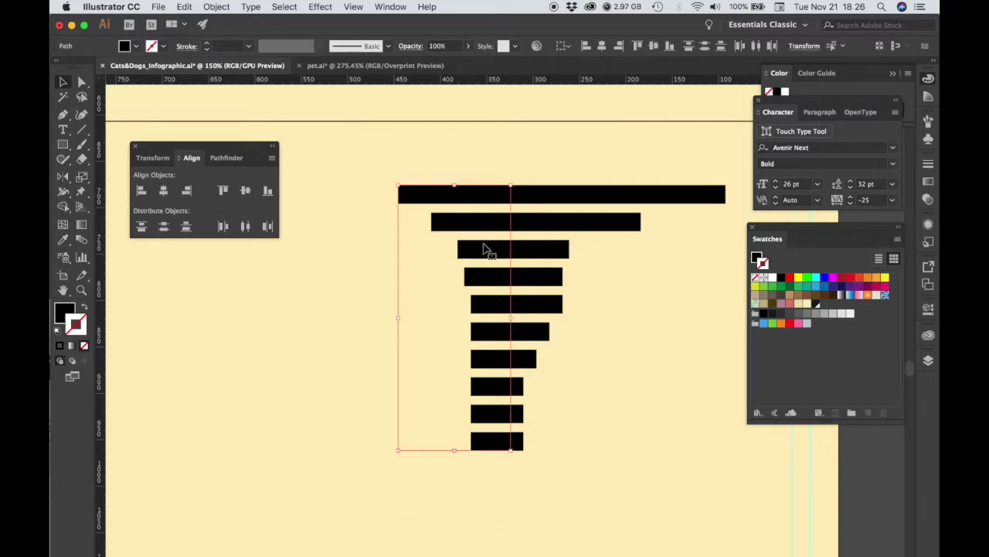
{"action": "left_click_drag", "start_coordinate": [485, 249], "coordinate": [432, 250]}
- Group the left column of bars, then group the right column separately
{"action": "right_click", "coordinate": [433, 250]}
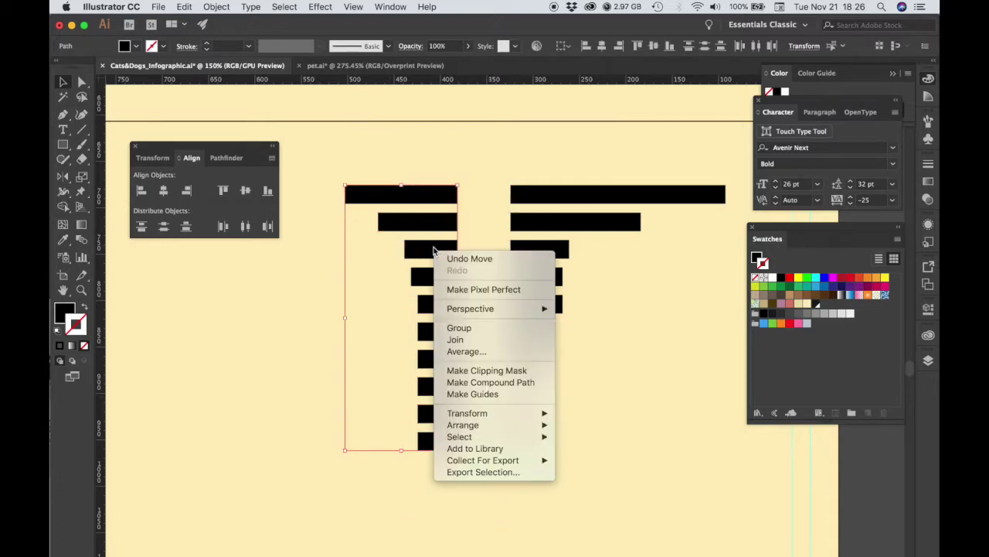
{"action": "left_click", "coordinate": [460, 327]}
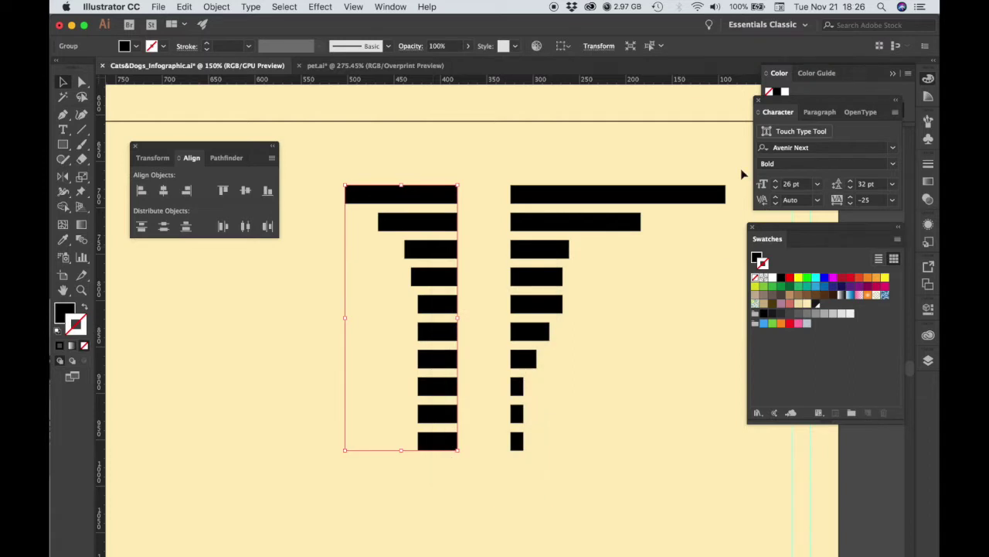
{"action": "left_click_drag", "start_coordinate": [742, 174], "coordinate": [491, 469]}
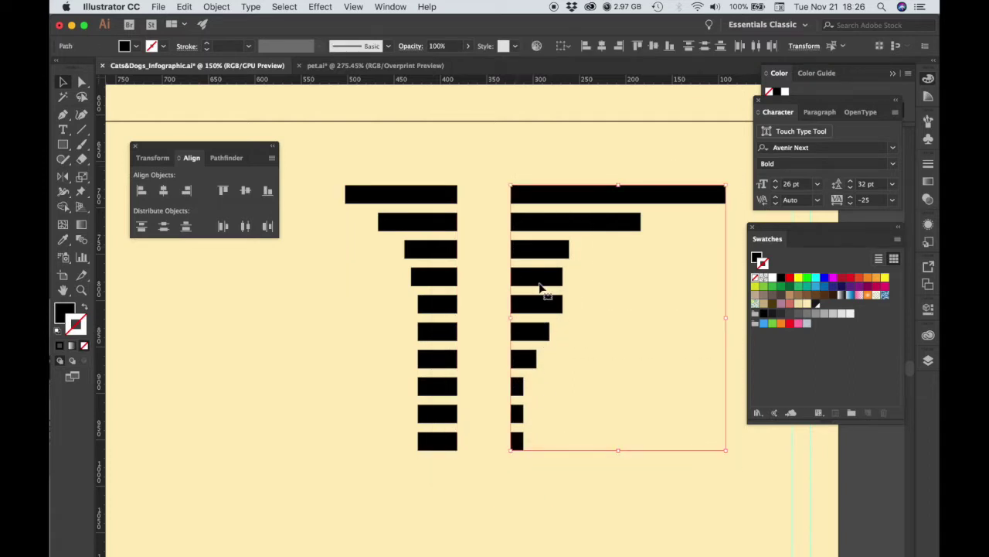
{"action": "right_click", "coordinate": [540, 250]}
{"action": "left_click", "coordinate": [568, 324]}
{"action": "key", "text": "ctrl+minus"}
{"action": "key", "text": "ctrl+minus"}
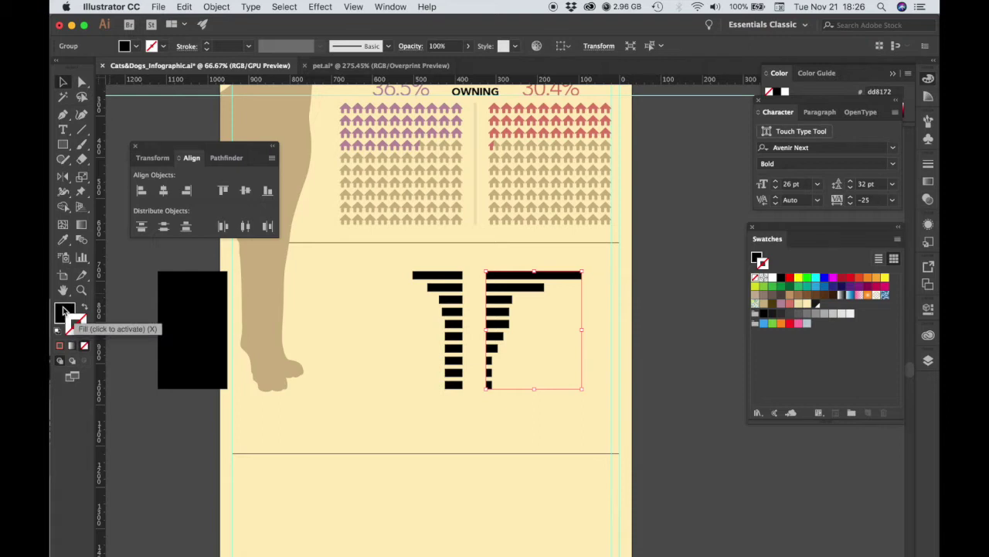
- Give the right bar group a salmon pink fill and the left group a mauve fill
{"action": "left_click", "coordinate": [65, 313]}
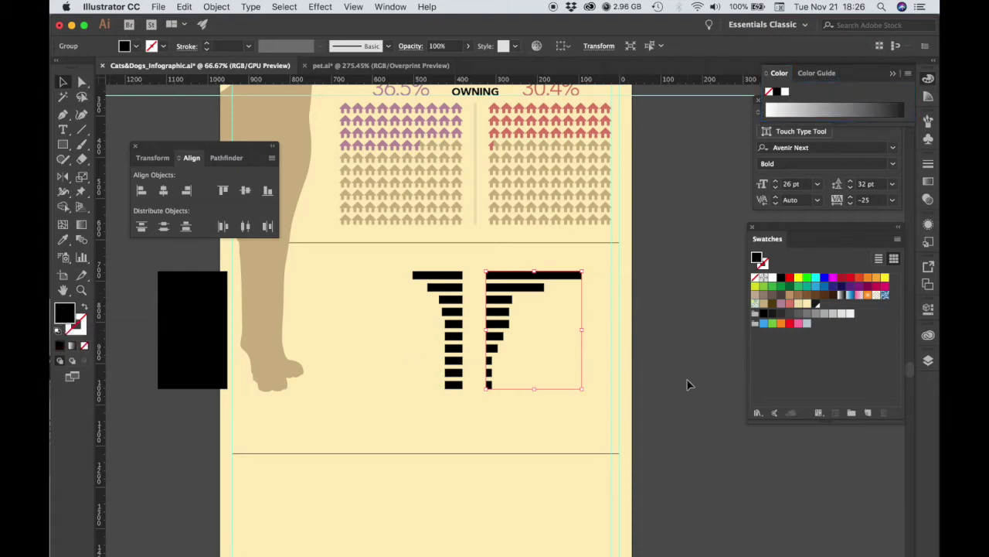
{"action": "left_click", "coordinate": [790, 307]}
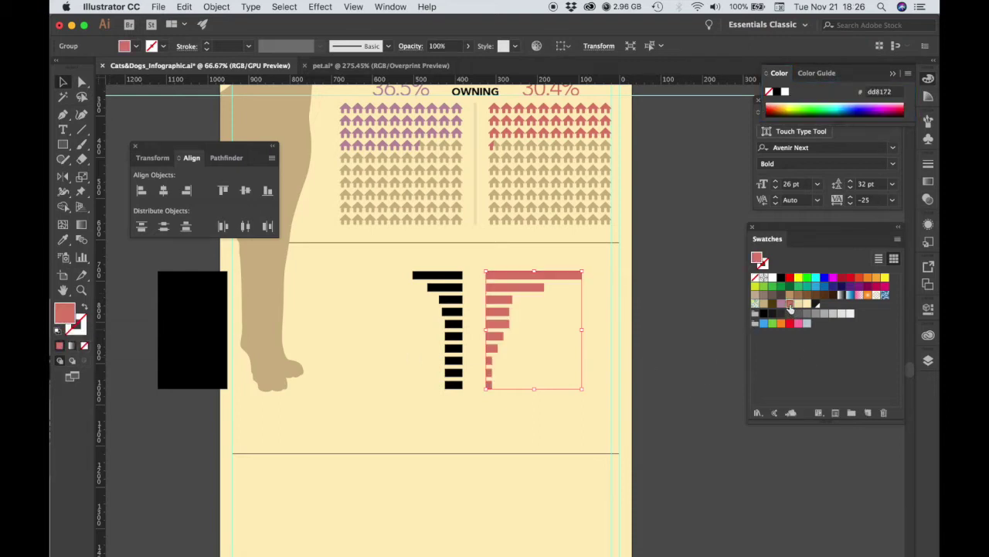
{"action": "left_click", "coordinate": [433, 285]}
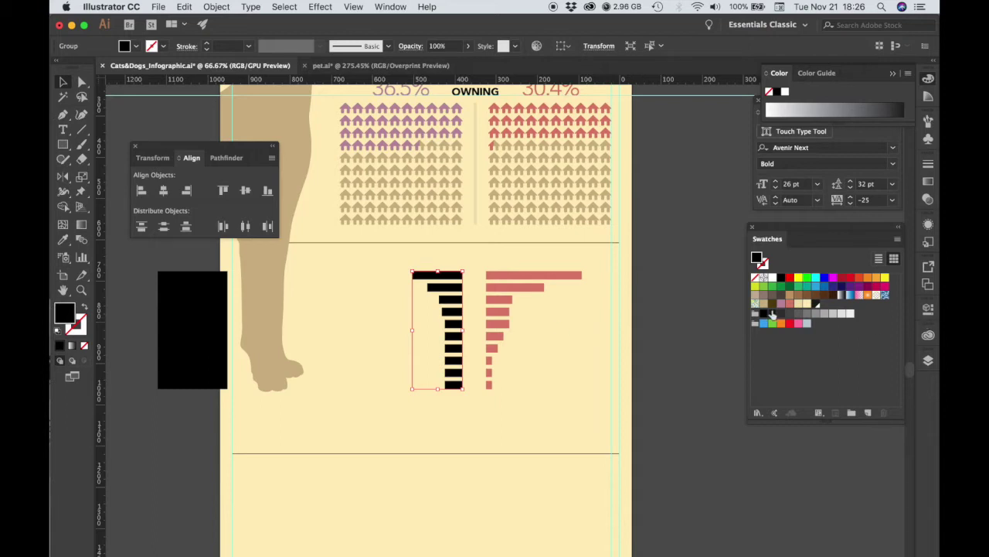
{"action": "left_click", "coordinate": [779, 304]}
{"action": "left_click", "coordinate": [525, 432]}
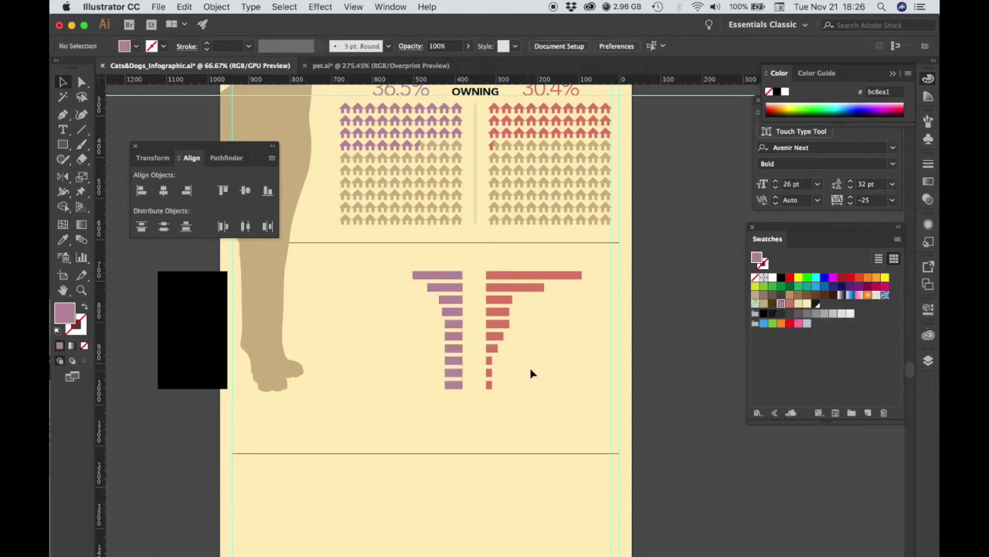
{"action": "left_click_drag", "start_coordinate": [533, 371], "coordinate": [692, 429]}
{"action": "mouse_move", "coordinate": [501, 343]}
{"action": "left_mouse_down"}
{"action": "mouse_move", "coordinate": [567, 393]}
{"action": "mouse_move", "coordinate": [533, 446]}
{"action": "mouse_move", "coordinate": [563, 413]}
{"action": "left_mouse_up"}
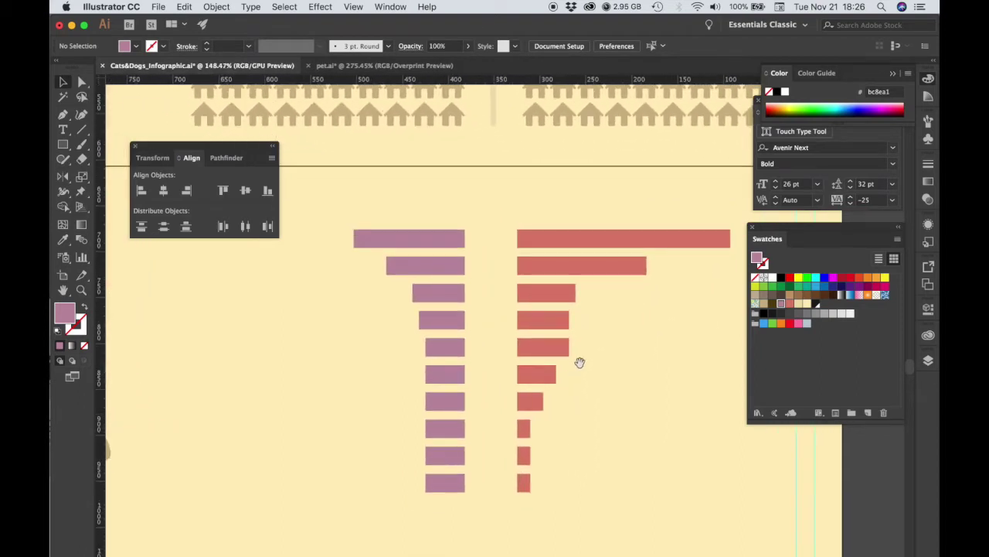
{"action": "left_click_drag", "start_coordinate": [579, 360], "coordinate": [548, 371]}
{"action": "scroll", "coordinate": [495, 420], "scroll_direction": "up", "scroll_amount": 3}
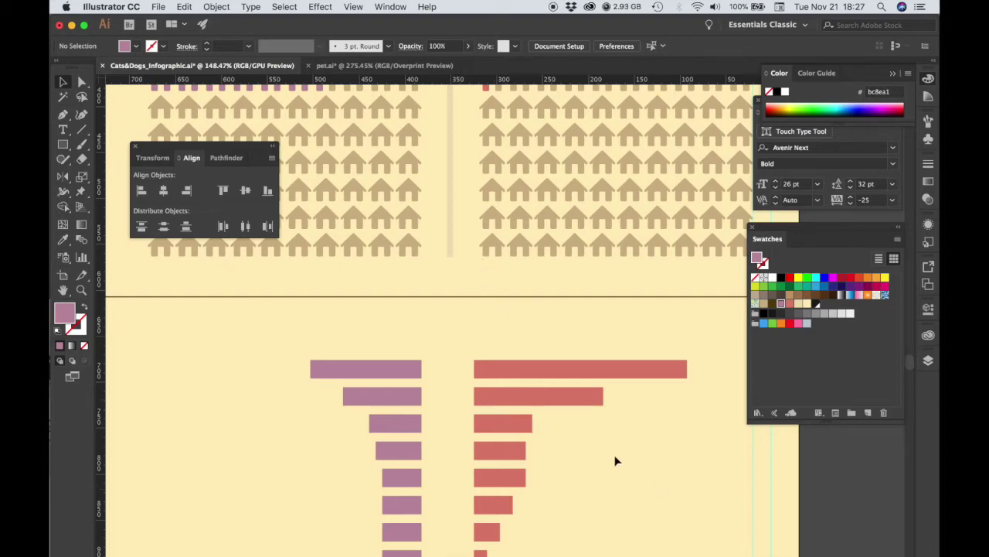
- Place two vertical guides at the inner edges of the icon arrays
{"action": "left_click_drag", "start_coordinate": [99, 330], "coordinate": [135, 327]}
{"action": "left_click_drag", "start_coordinate": [466, 352], "coordinate": [479, 275]}
{"action": "left_click_drag", "start_coordinate": [93, 298], "coordinate": [319, 305]}
{"action": "left_click_drag", "start_coordinate": [422, 315], "coordinate": [421, 316]}
- Line up the red bar group with its vertical guide
{"action": "left_click", "coordinate": [530, 370]}
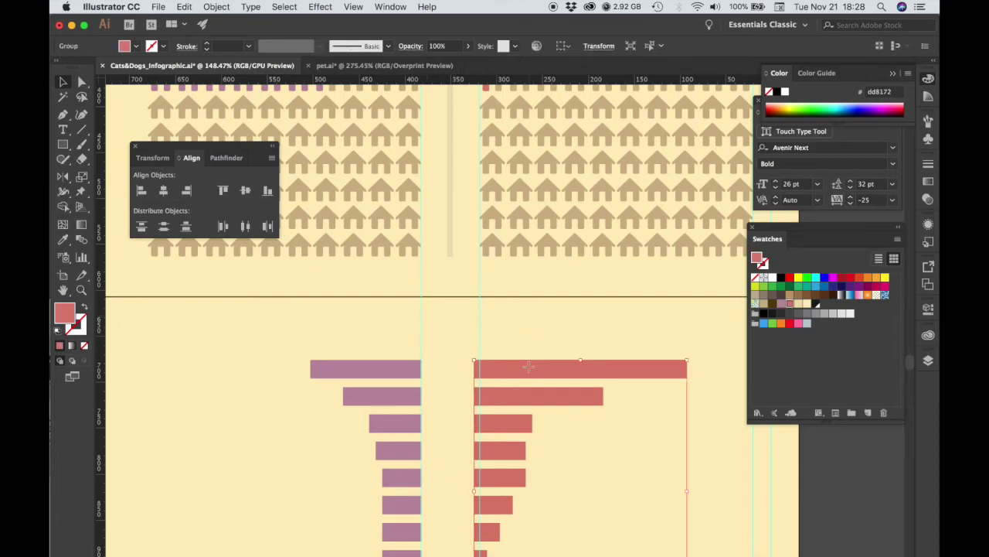
{"action": "left_click_drag", "start_coordinate": [529, 366], "coordinate": [536, 365]}
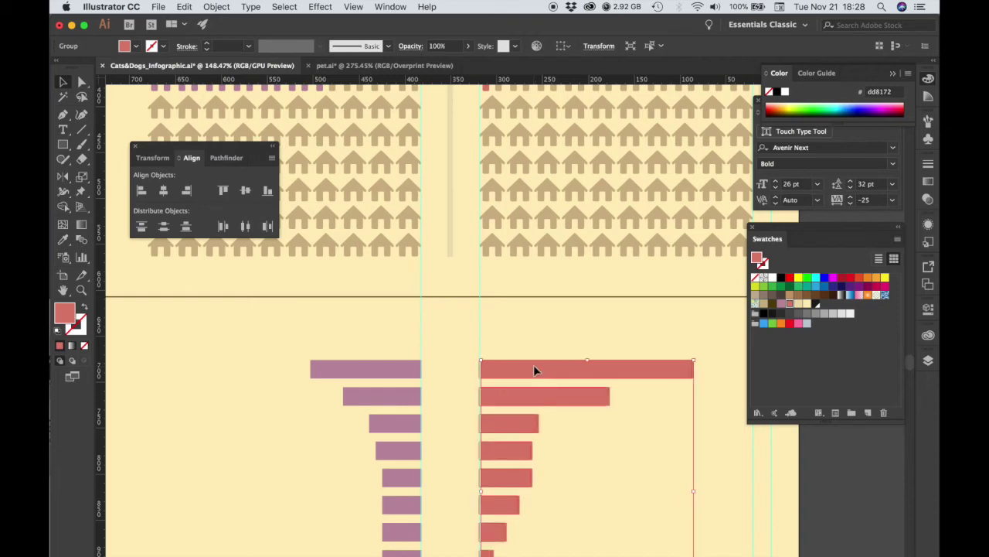
{"action": "key", "text": "Left"}
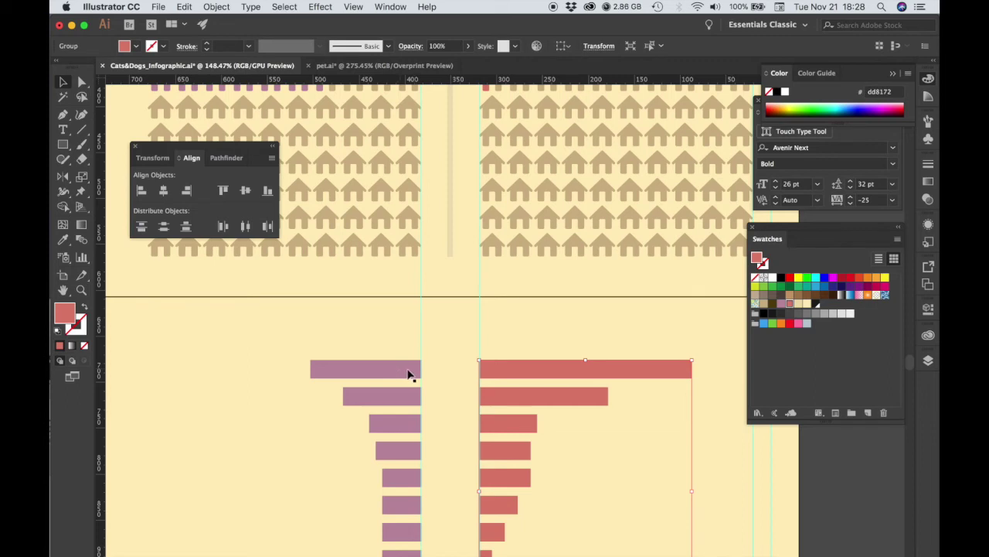